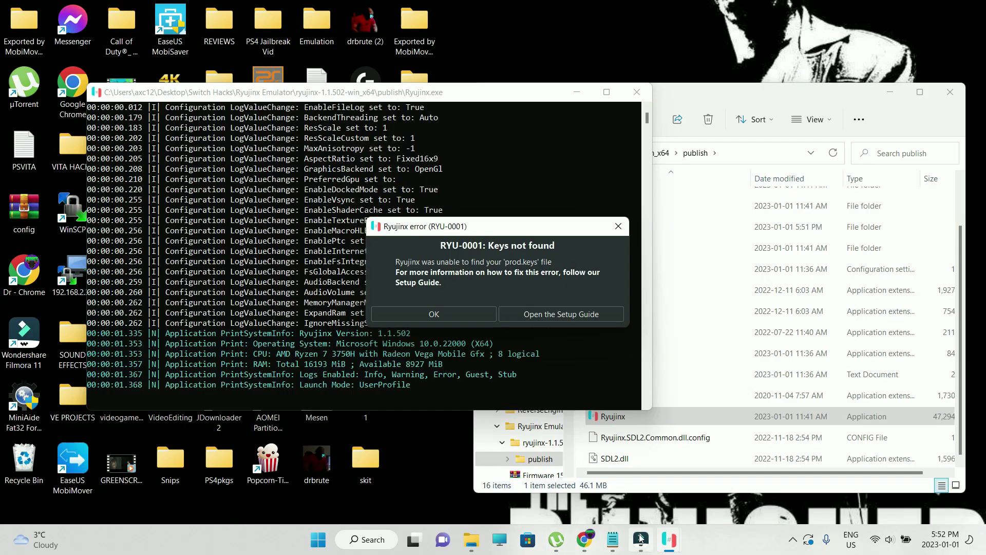
Step: Look over the Ryujinx Setup & Configuration Guide in Chrome, including its firmware installation section, and minimize the browser
mouse_move(473, 542)
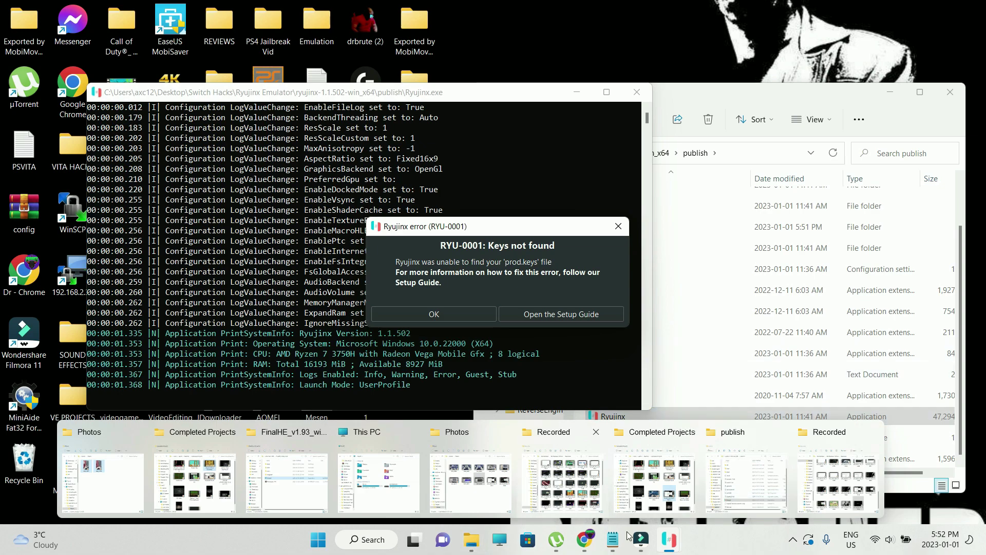
left_click(584, 540)
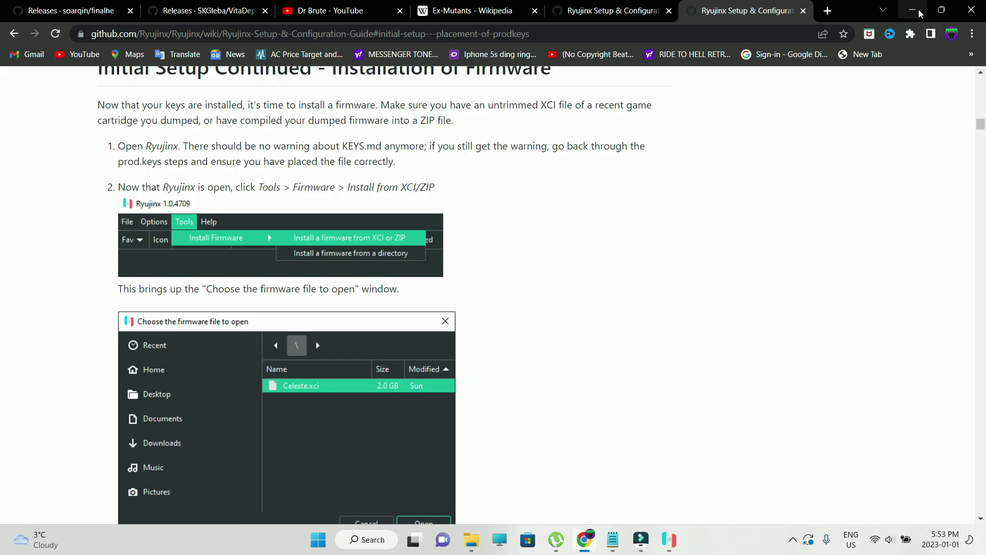
left_click(590, 4)
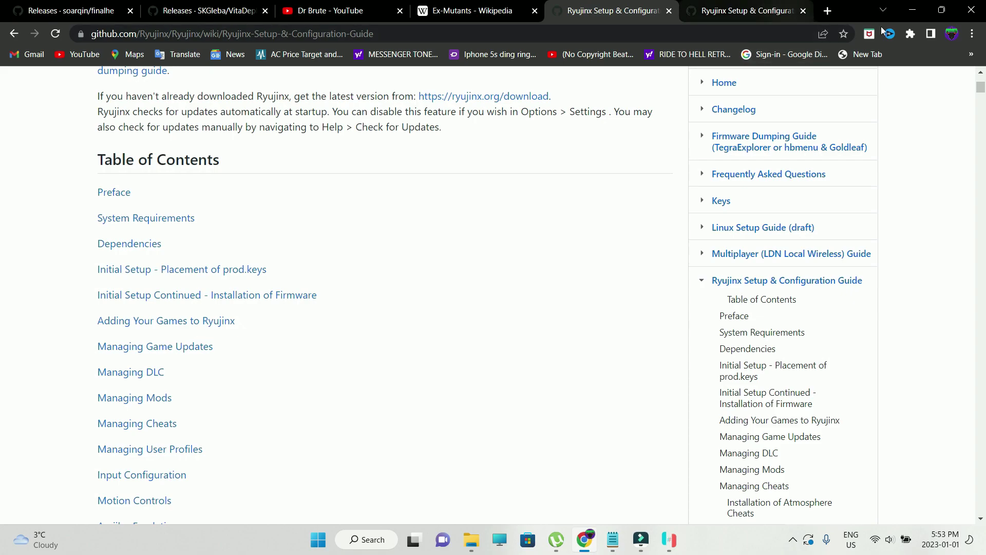
left_click(914, 7)
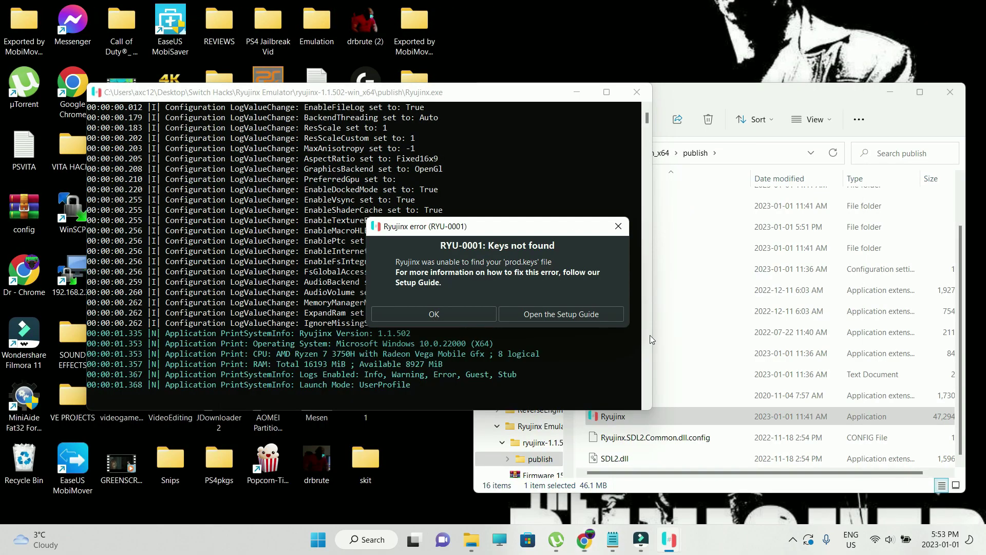
Step: Look through the Ryujinx Emulator folder and its publish subfolder to examine the emulator's archives and program files
left_click(722, 88)
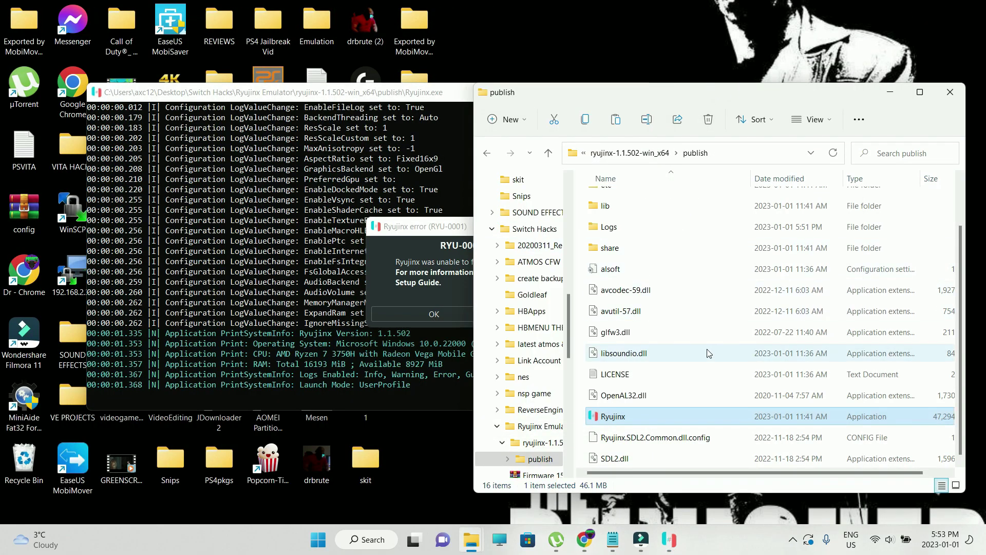
scroll(708, 349, "up", 1)
scroll(707, 353, "up", 1)
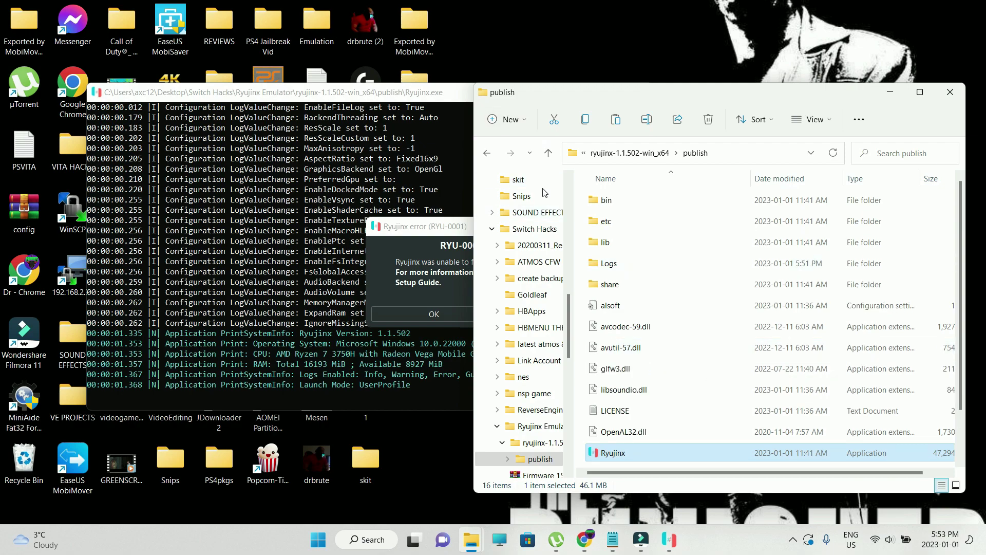
left_click(487, 153)
left_click(487, 153)
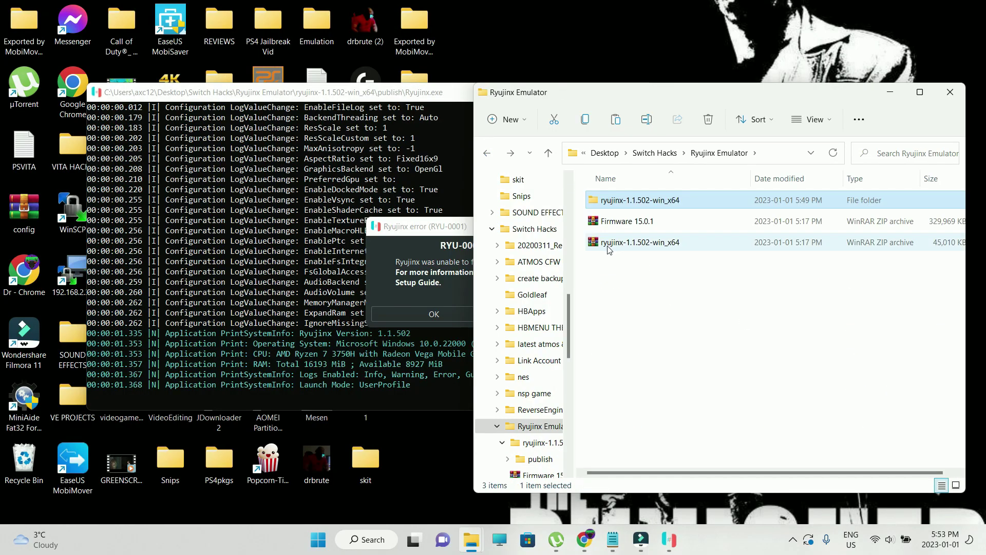
double_click(632, 202)
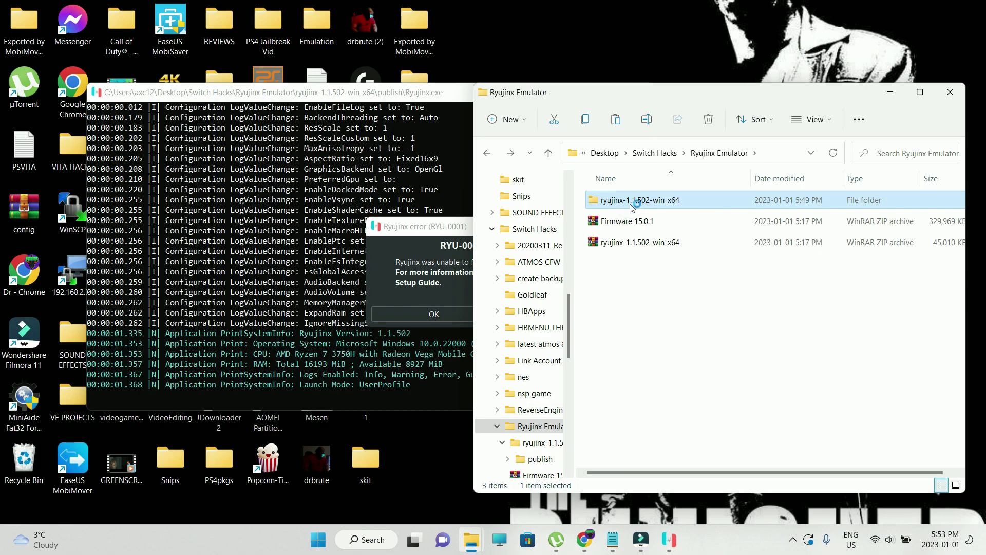
double_click(610, 200)
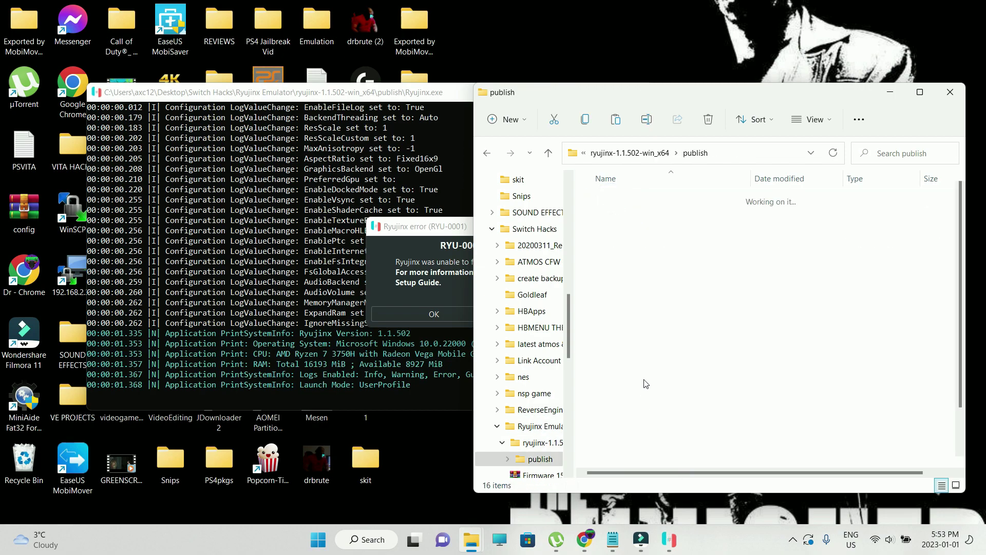
scroll(644, 382, "down", 2)
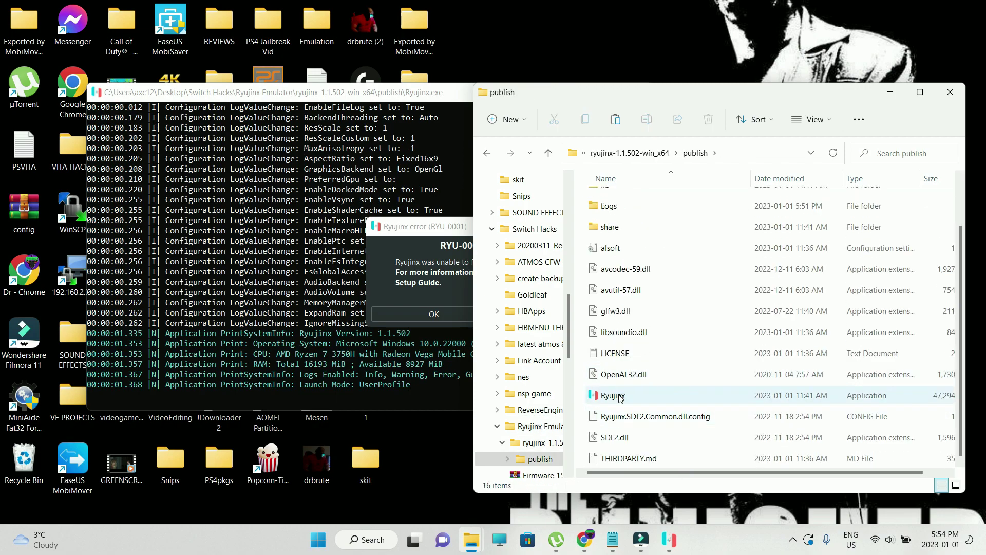
left_click(442, 241)
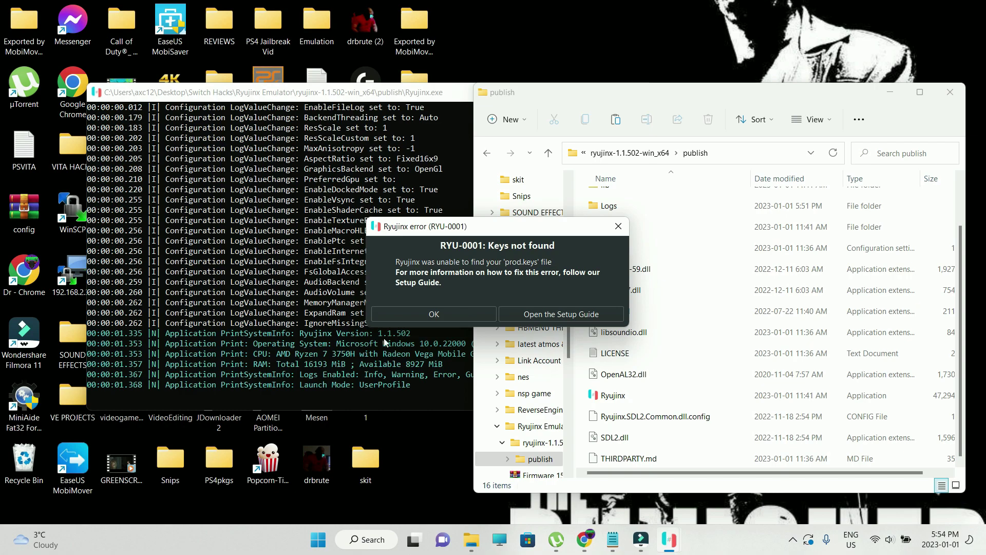
left_click(638, 96)
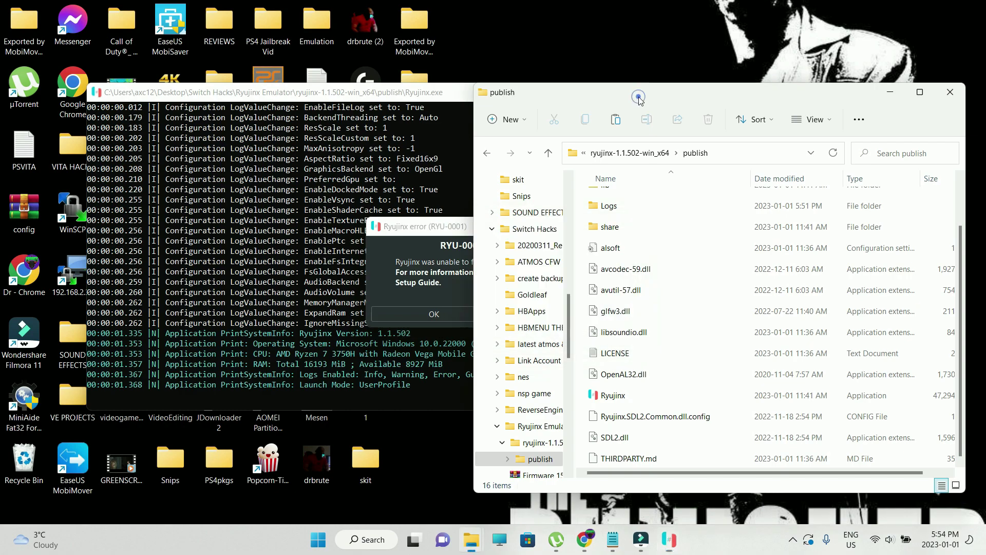
Step: Copy the Keys 15.0.1 archive from the YUZU EMULATOR folder into the Ryujinx Emulator folder
left_click(488, 154)
left_click(488, 154)
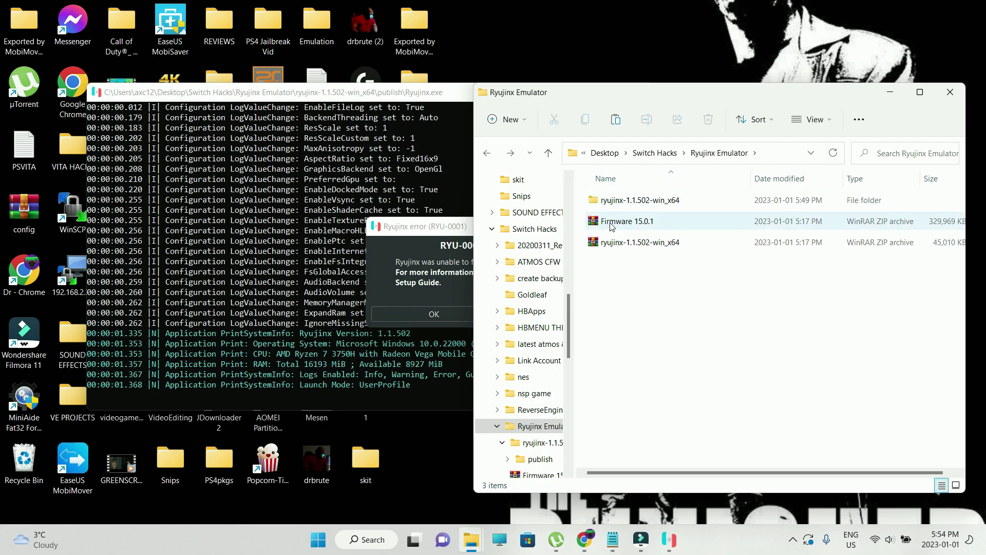
mouse_move(612, 226)
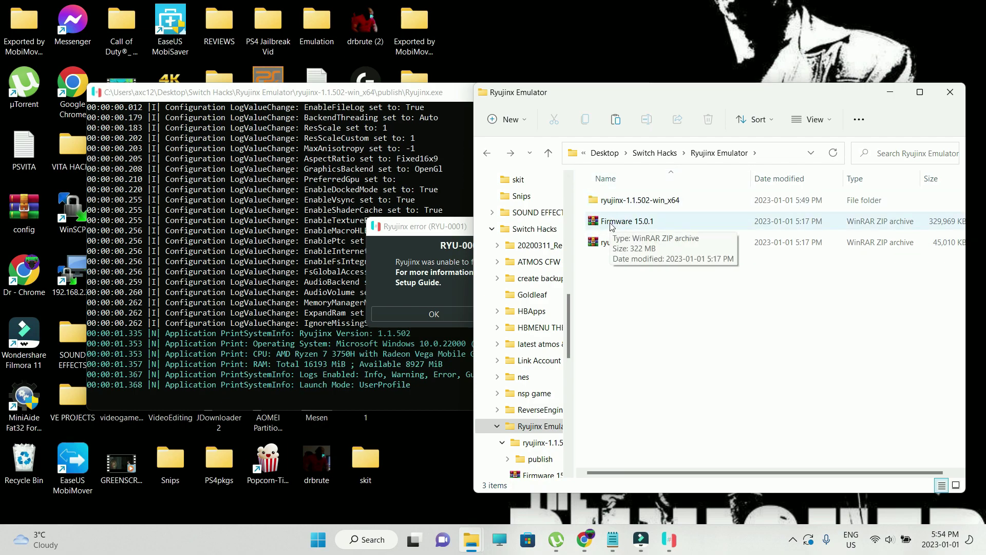
left_click(485, 155)
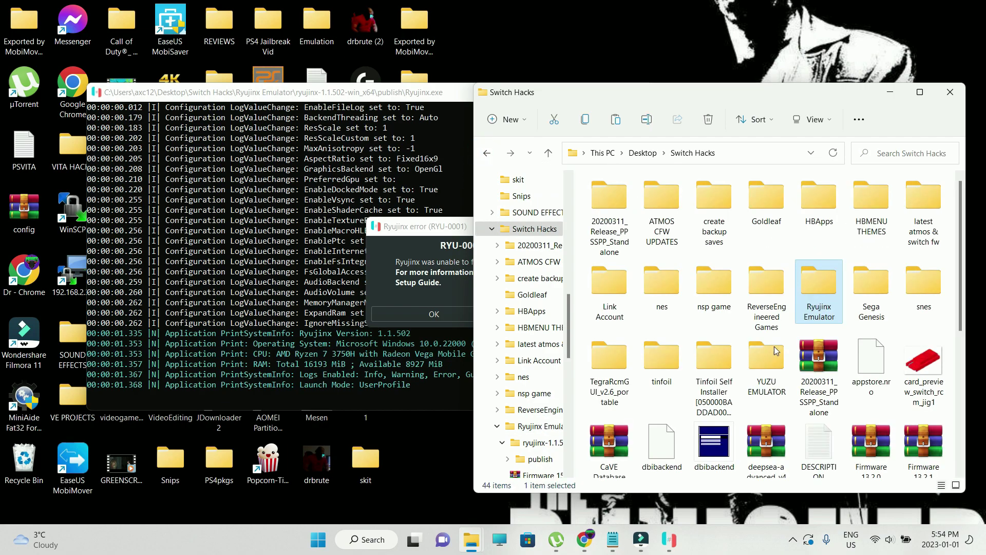
double_click(765, 379)
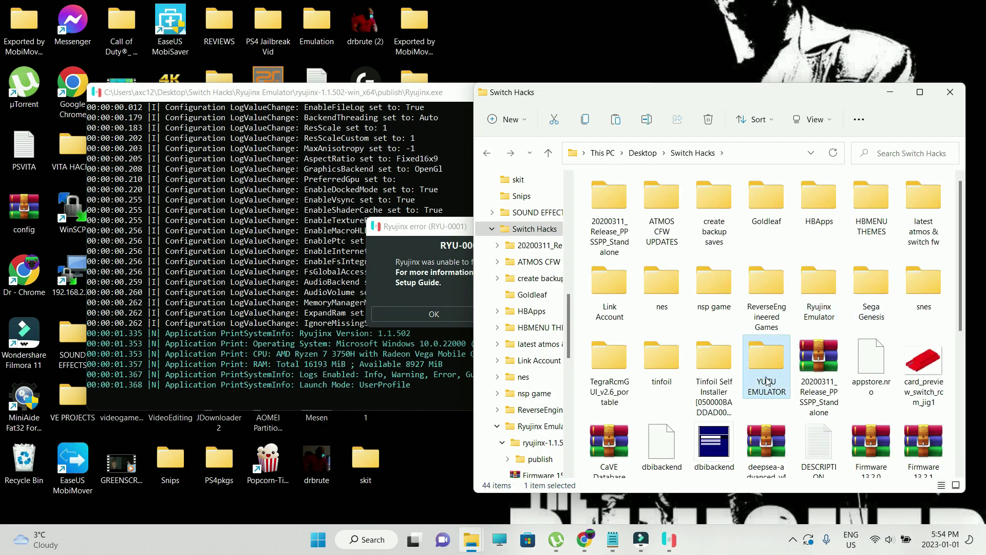
left_click(621, 222)
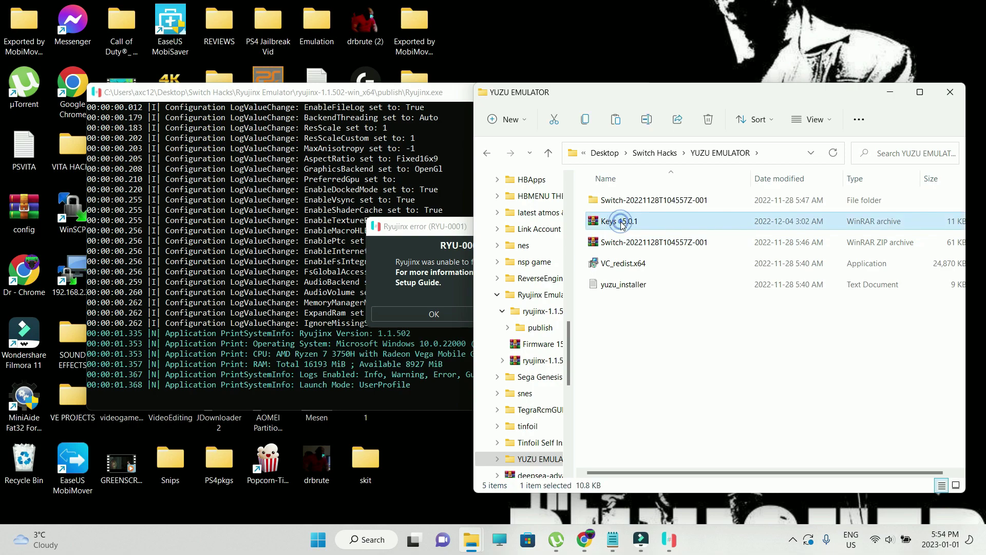
left_click(539, 294)
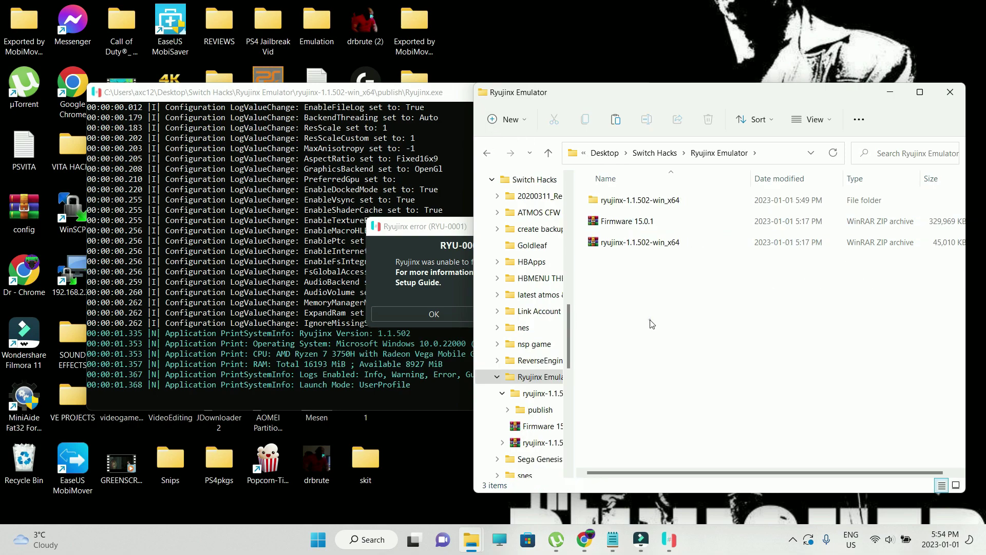
key("ctrl+v")
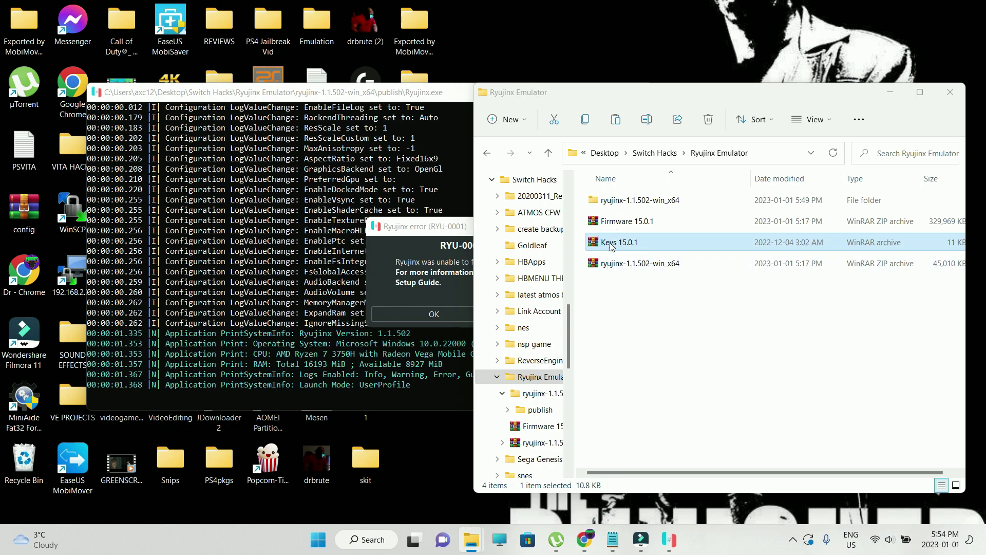
Step: Extract the Keys 15.0.1 archive with WinRAR into a Keys 15.0.1 subfolder of the Ryujinx Emulator folder
double_click(611, 243)
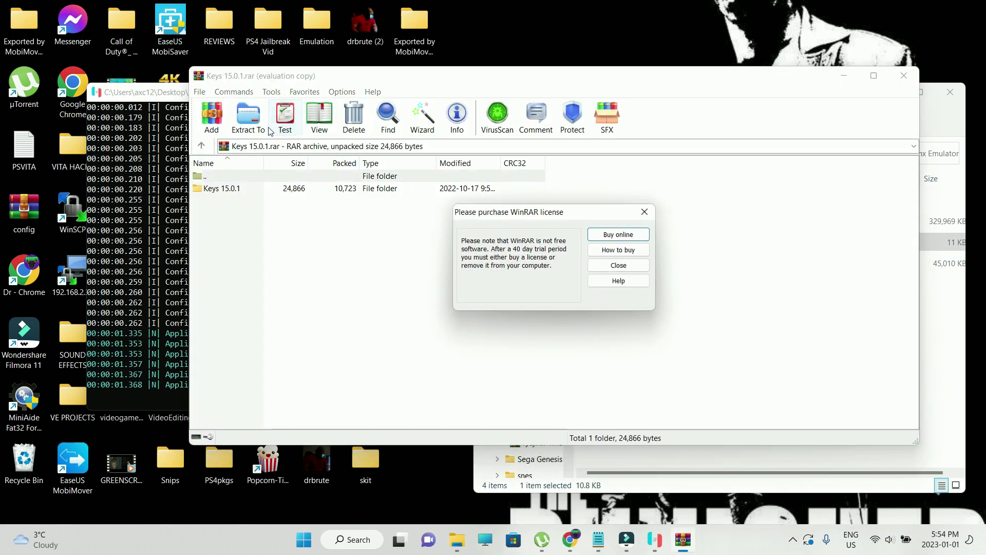
left_click(637, 264)
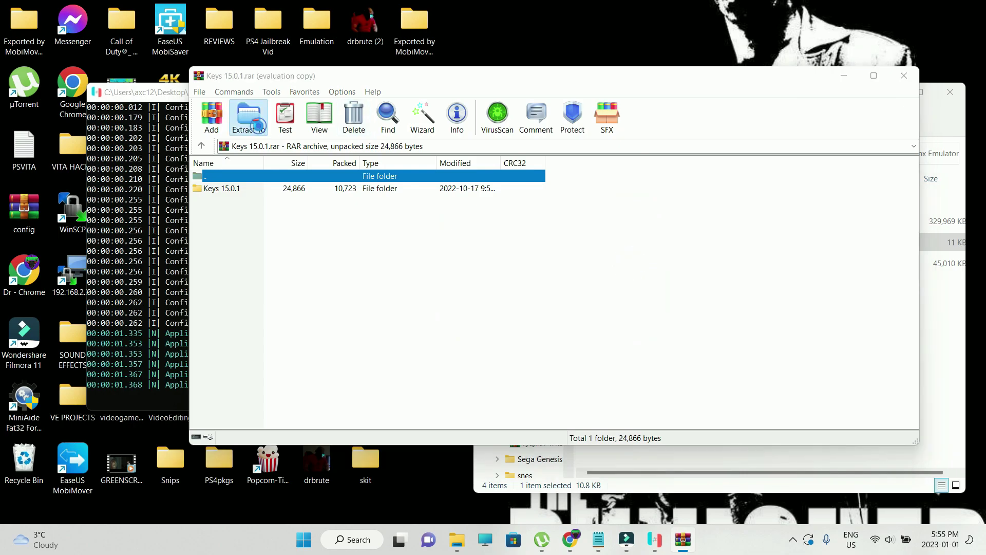
left_click(257, 123)
left_click(589, 393)
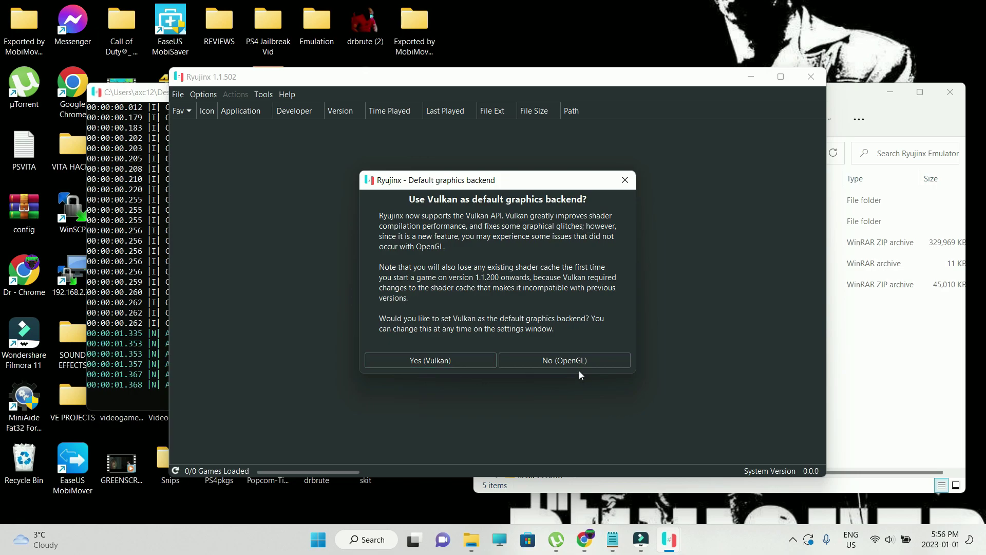
Step: Keep OpenGL as Ryujinx's default graphics backend and open the system folder inside the Ryujinx data folder
left_click(551, 353)
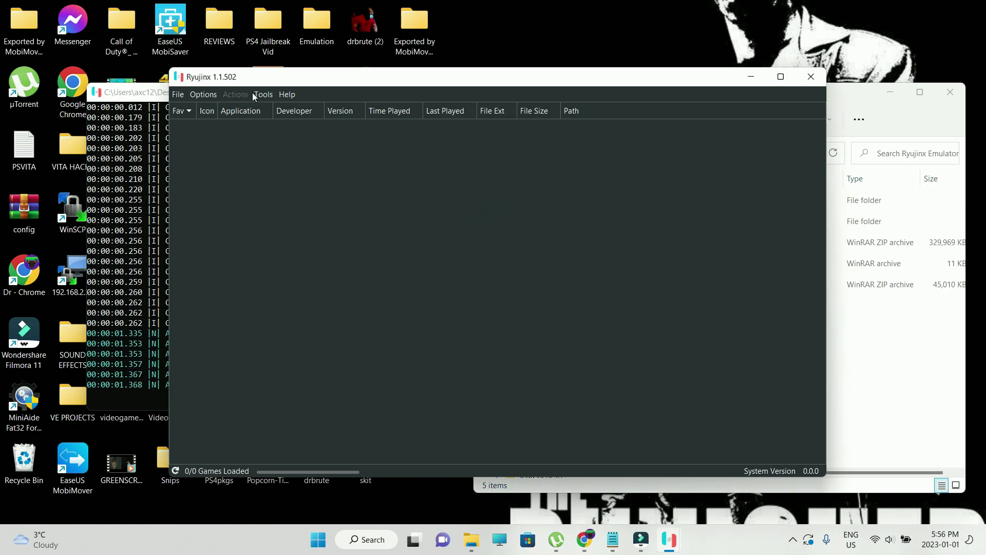
left_click(181, 98)
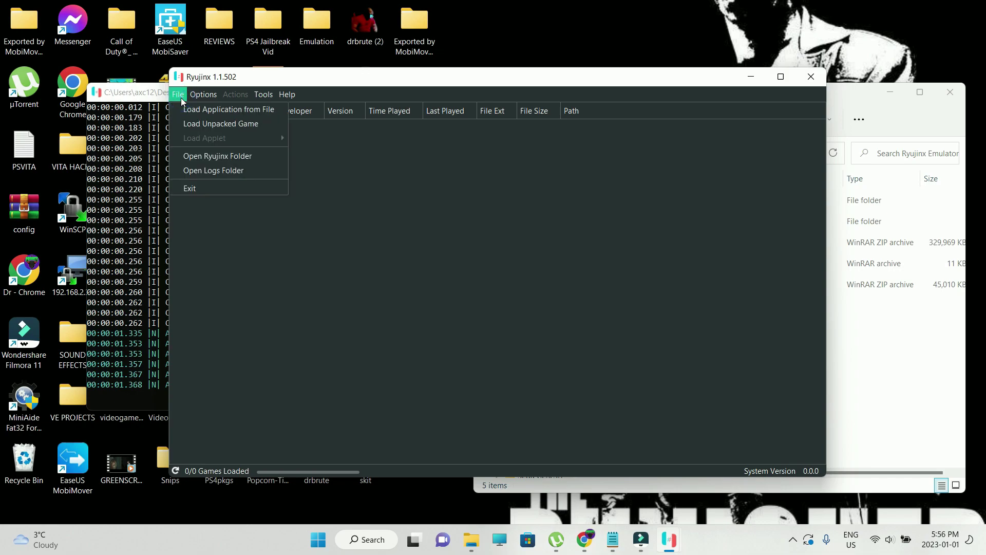
left_click(254, 156)
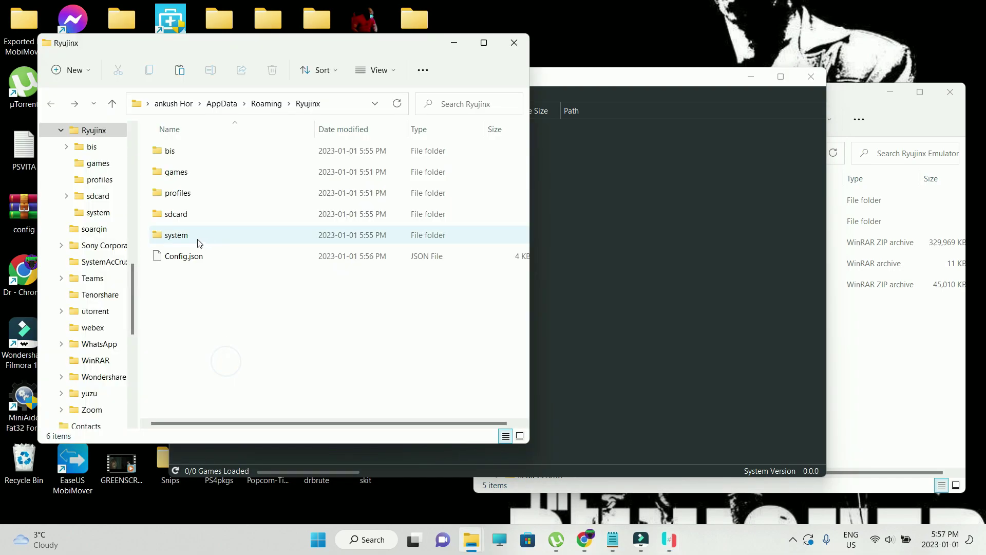
left_click(196, 236)
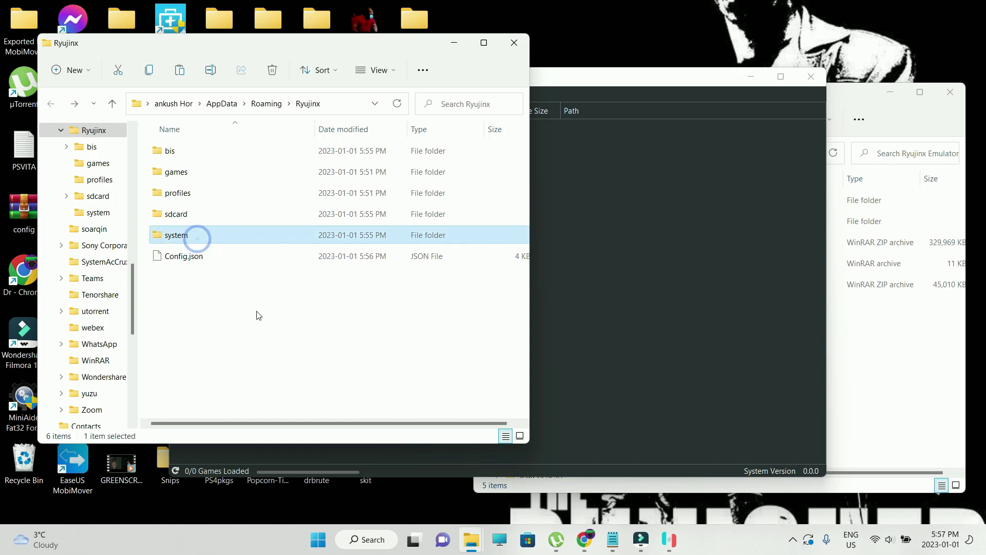
Step: Copy prod.keys and title.keys from the inner extracted Keys 15.0.1 folder into Ryujinx's system folder
left_click(889, 329)
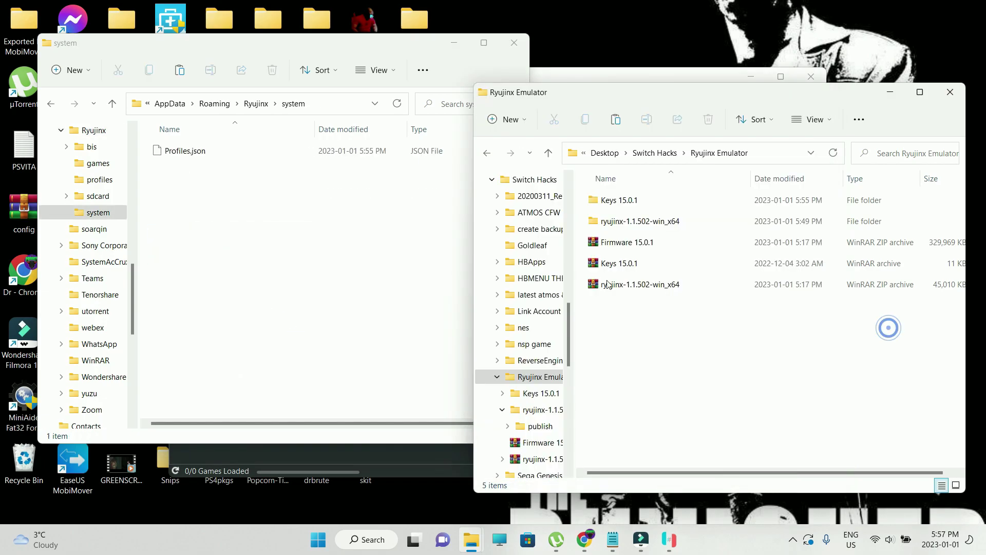
double_click(620, 201)
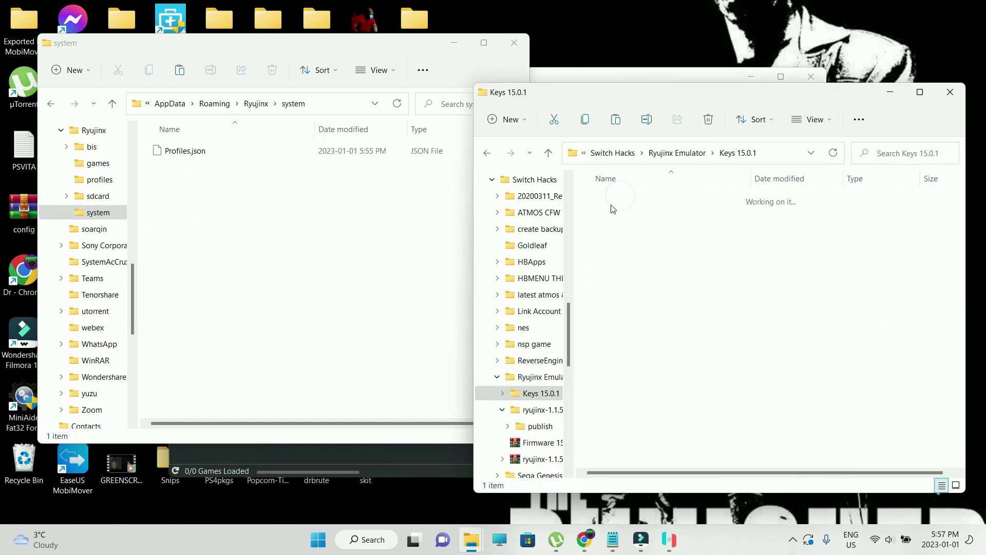
double_click(612, 200)
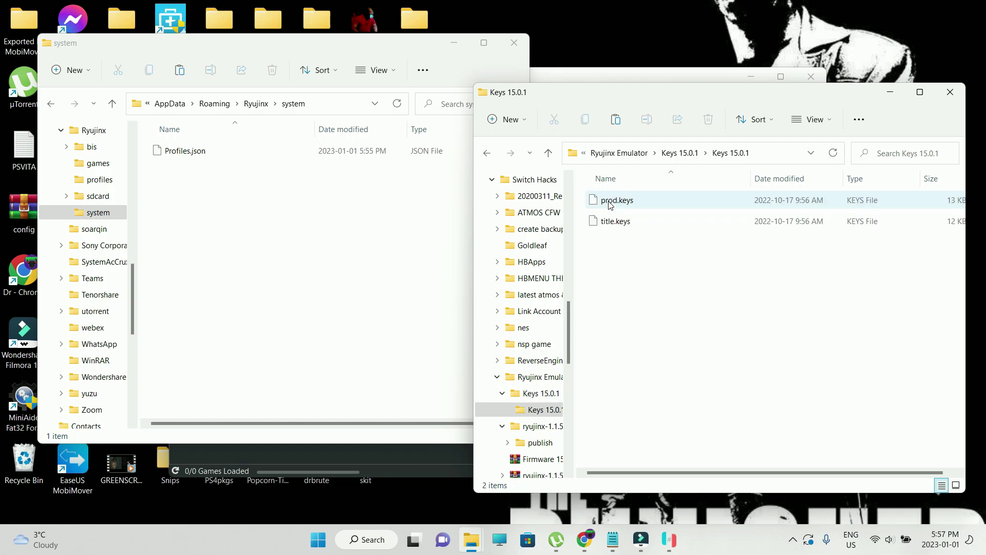
key("ctrl+a")
left_click_drag(611, 211, 266, 149)
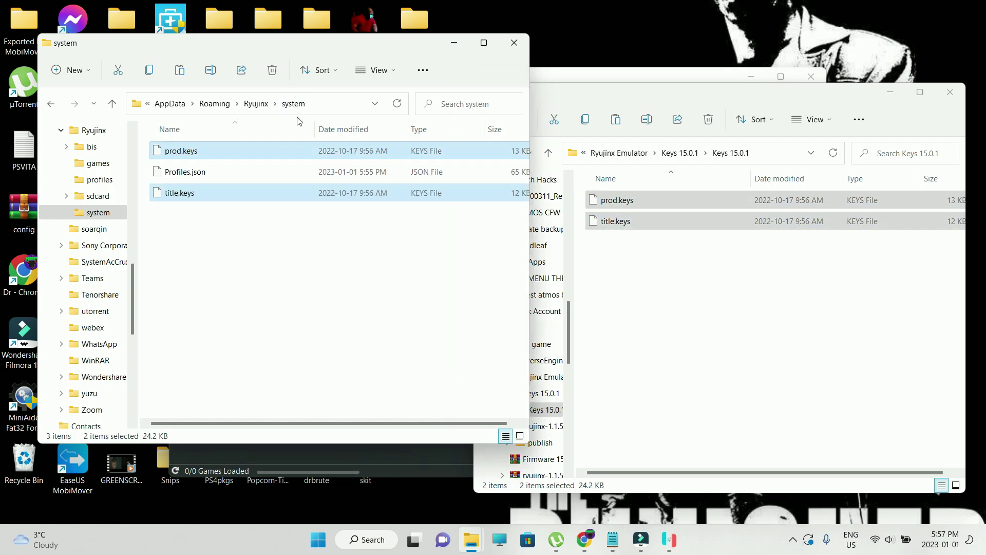
left_click(180, 329)
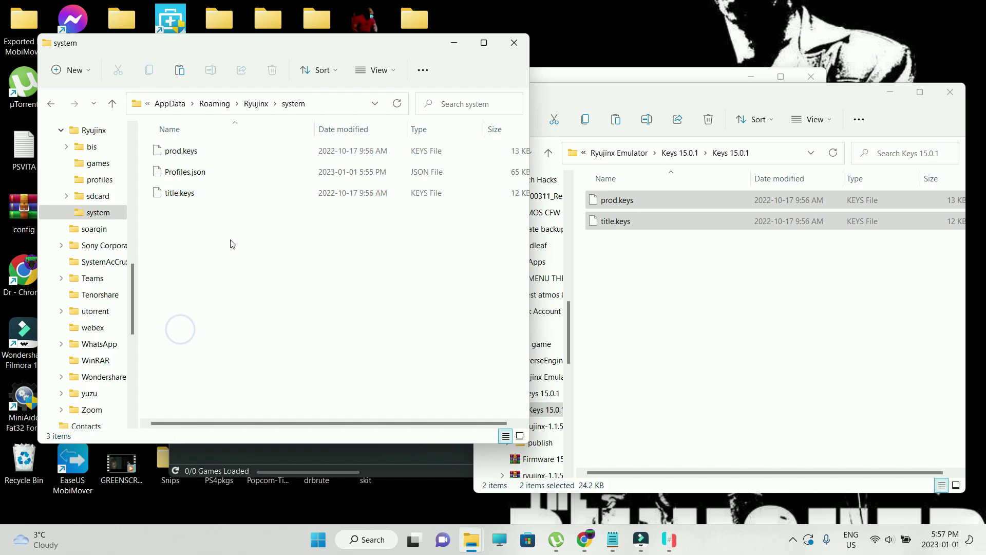
Step: Close the system folder and Ryujinx, and relaunch the emulator from the publish folder
left_click(514, 43)
left_click(381, 176)
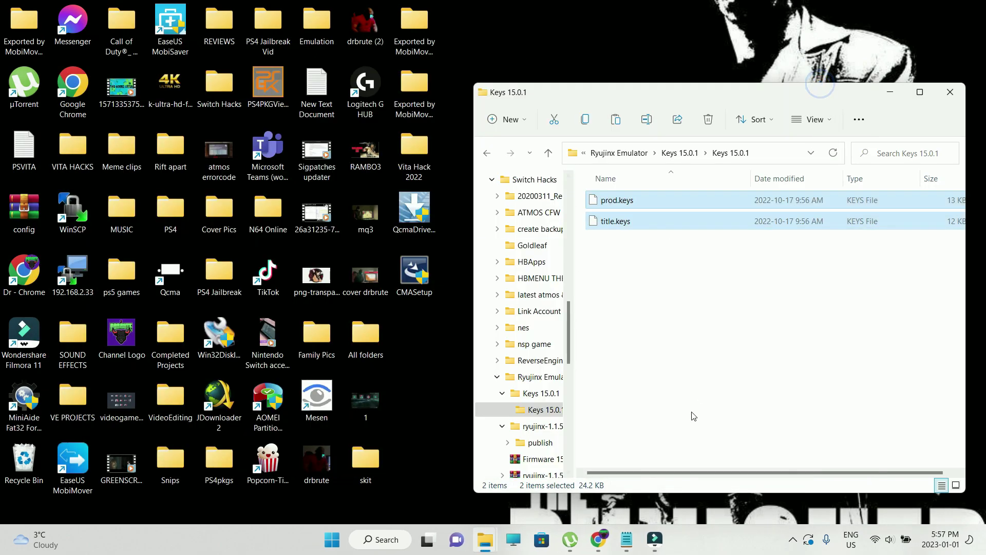
left_click(487, 153)
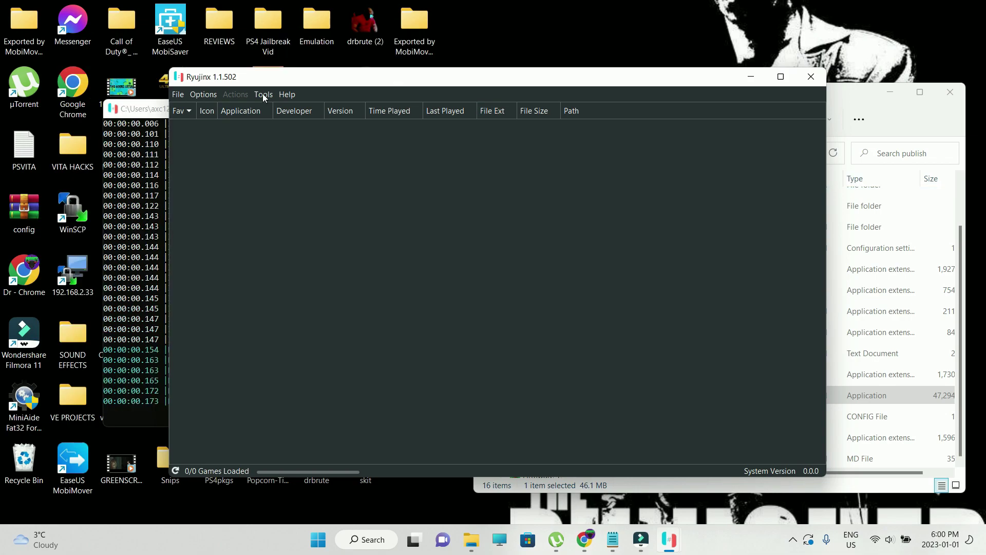
Step: Start a firmware installation from a directory and browse to the Ryujinx Emulator folder inside Switch Hacks on the Desktop
left_click(264, 96)
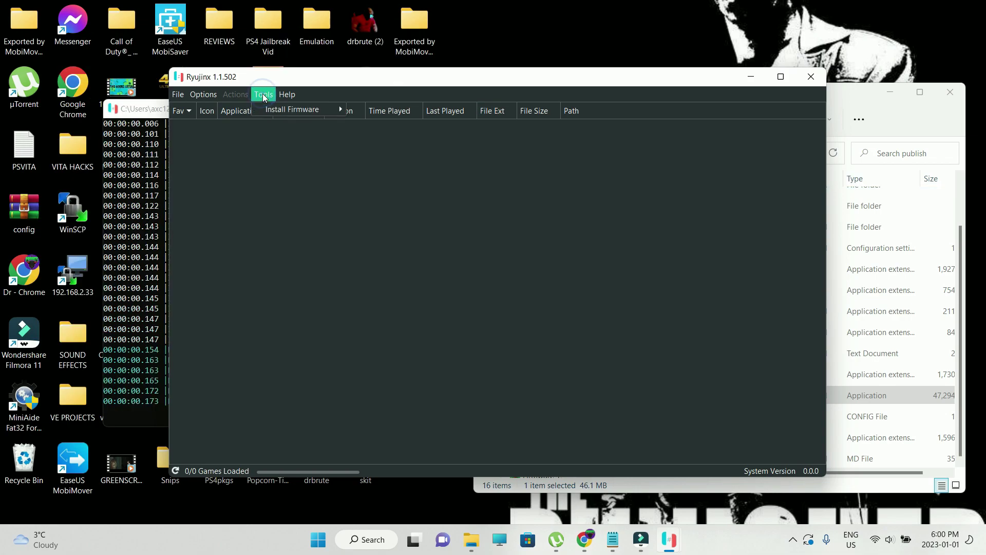
mouse_move(277, 109)
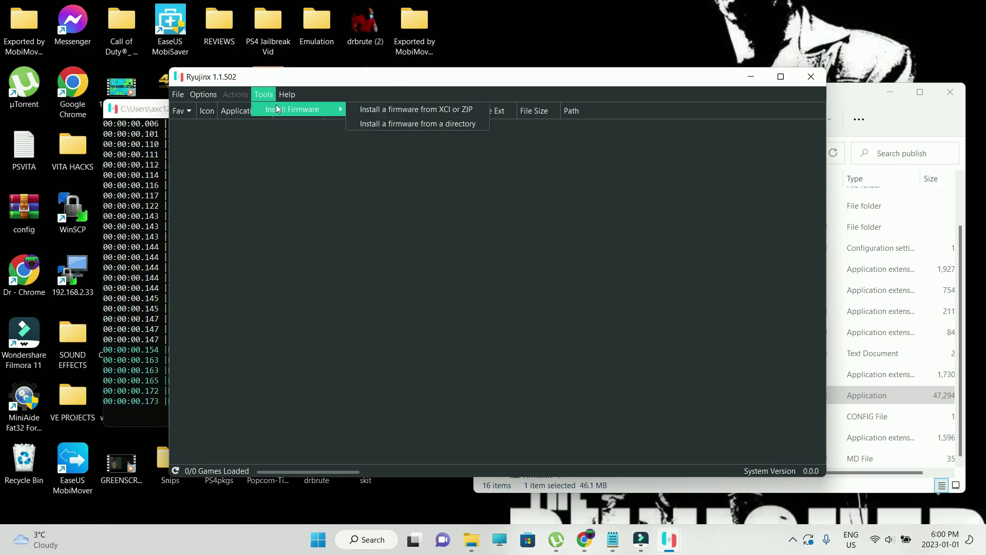
left_click(367, 124)
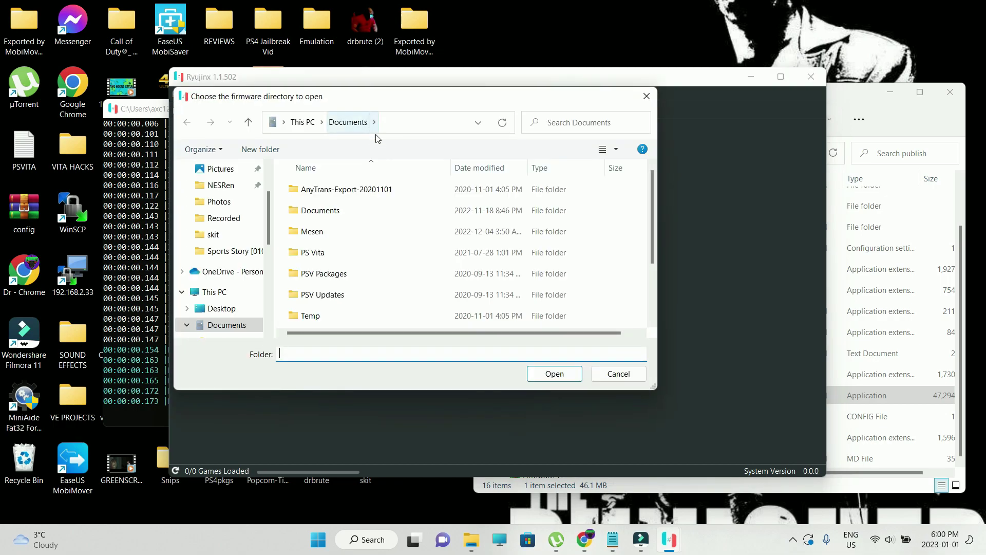
scroll(221, 250, "up", 2)
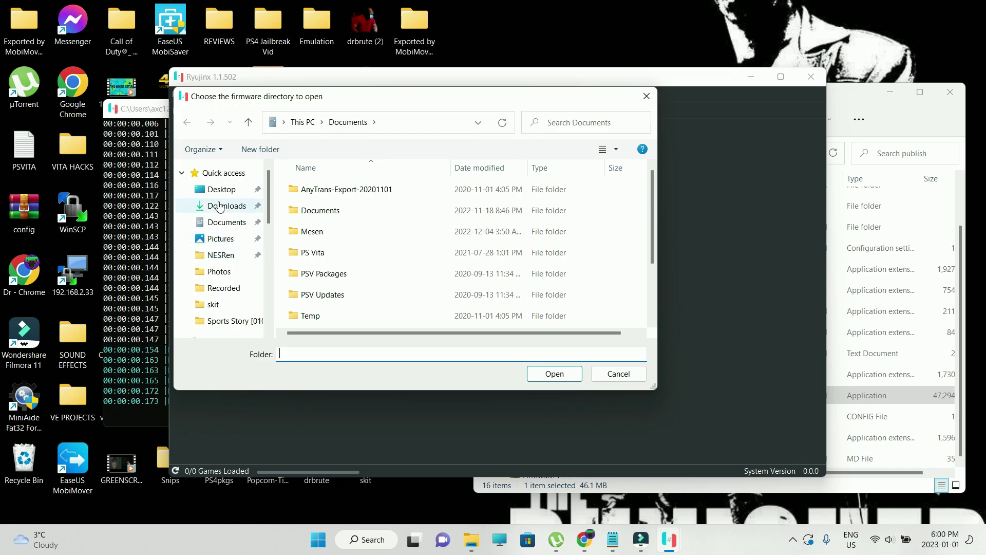
left_click(213, 190)
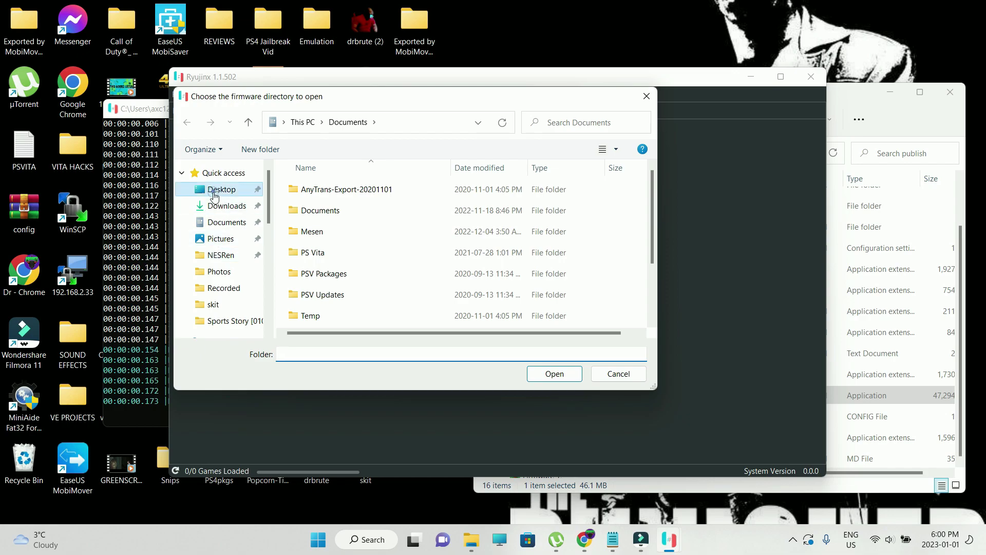
scroll(456, 308, "down", 3)
double_click(454, 259)
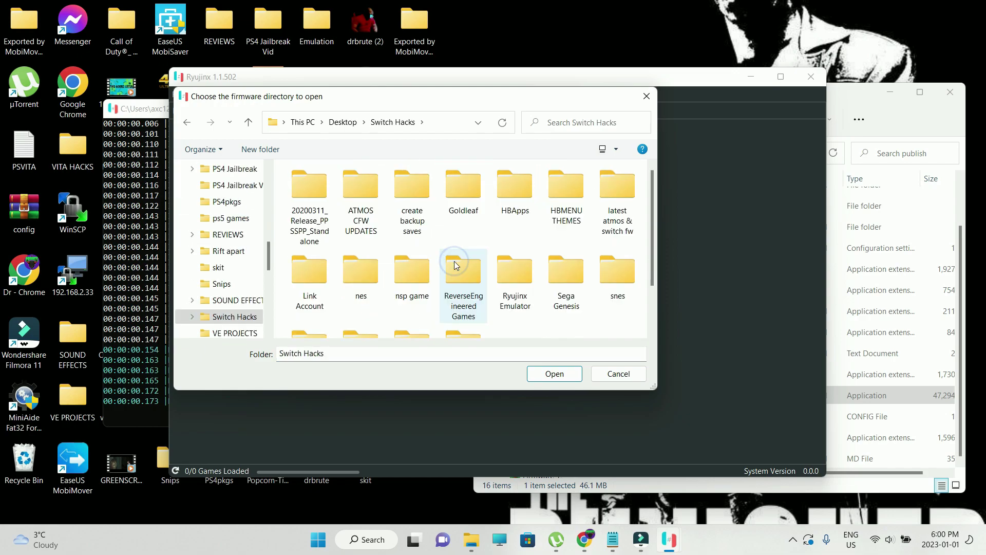
left_click(508, 301)
double_click(507, 301)
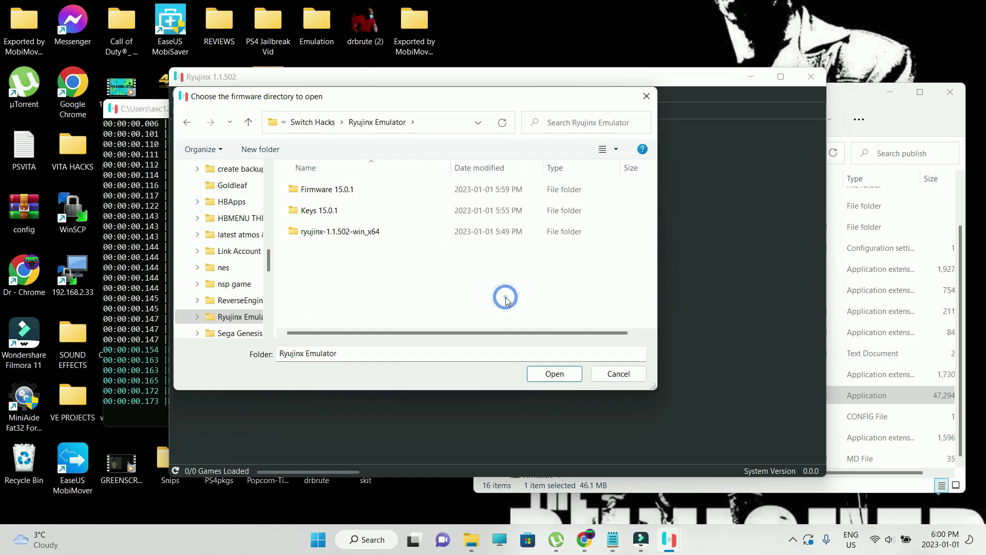
Step: Install the firmware from the Firmware 15.0.1 folder, then close Ryujinx
left_click(297, 197)
left_click(552, 378)
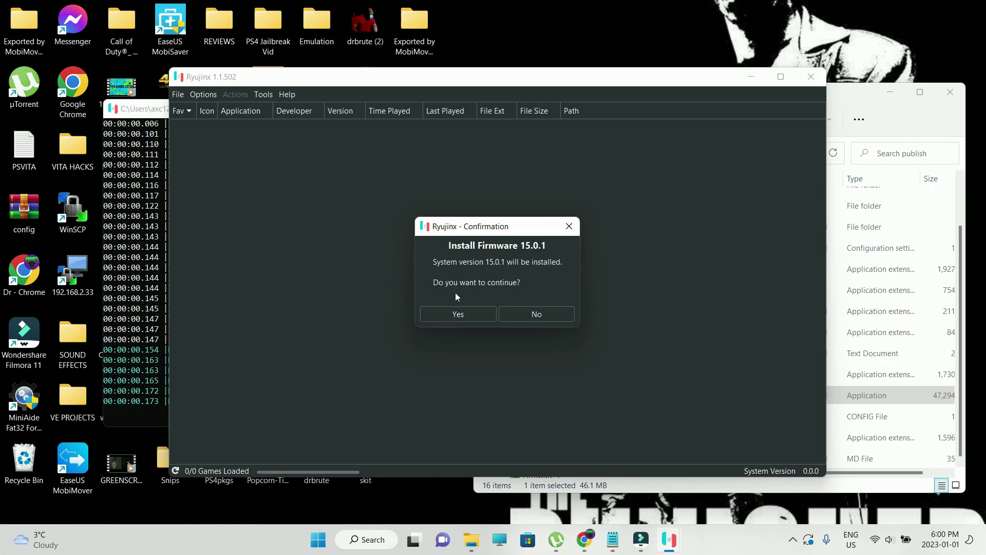
left_click(455, 317)
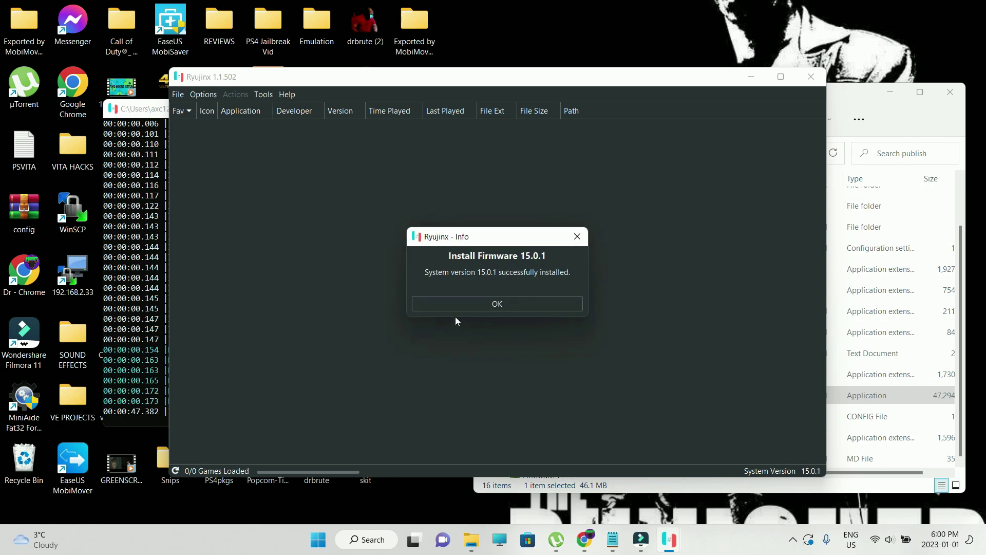
left_click(493, 308)
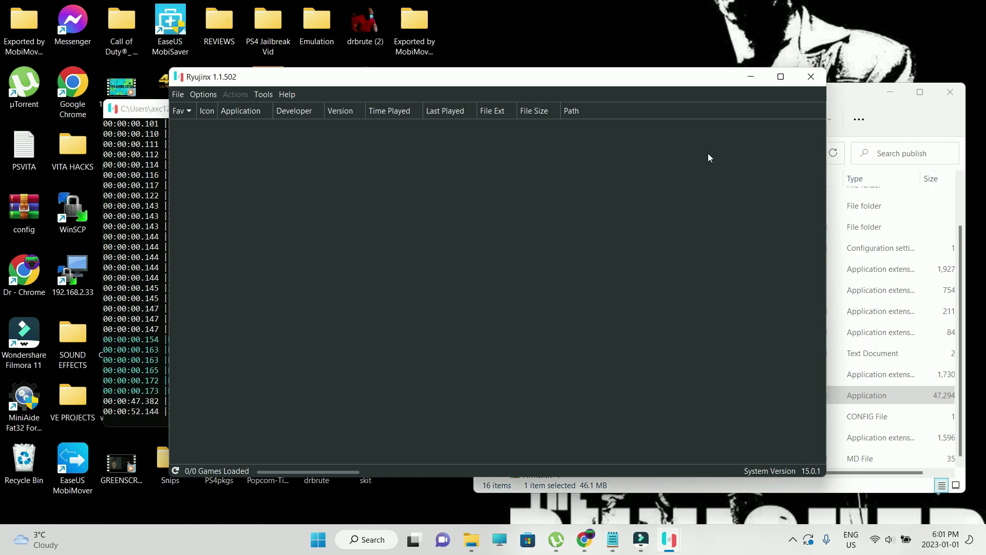
left_click(810, 80)
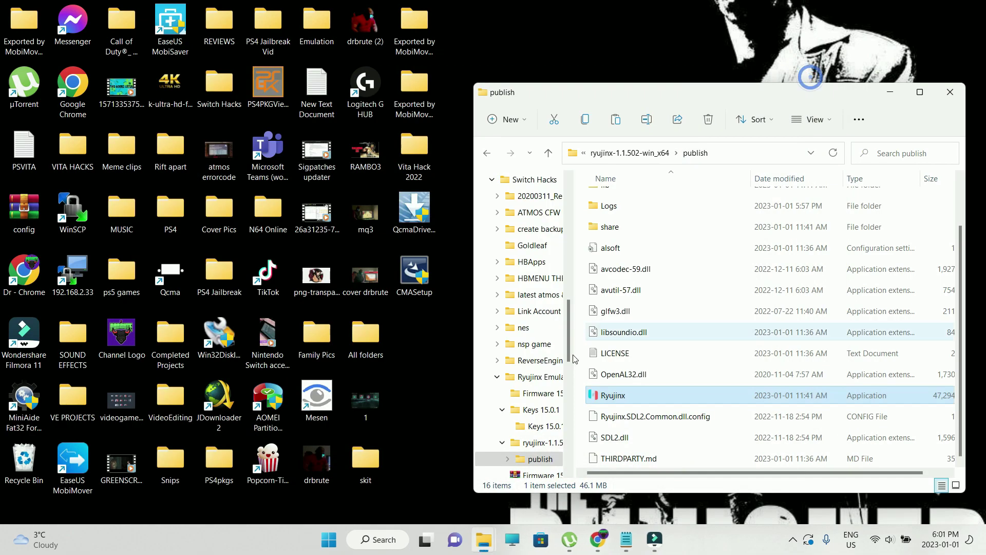
Step: Configure Player 1 in the emulator's input settings with PS4 Controller as the input device and Pro Controller as the controller type
left_click(238, 174)
left_click(397, 81)
left_click(414, 269)
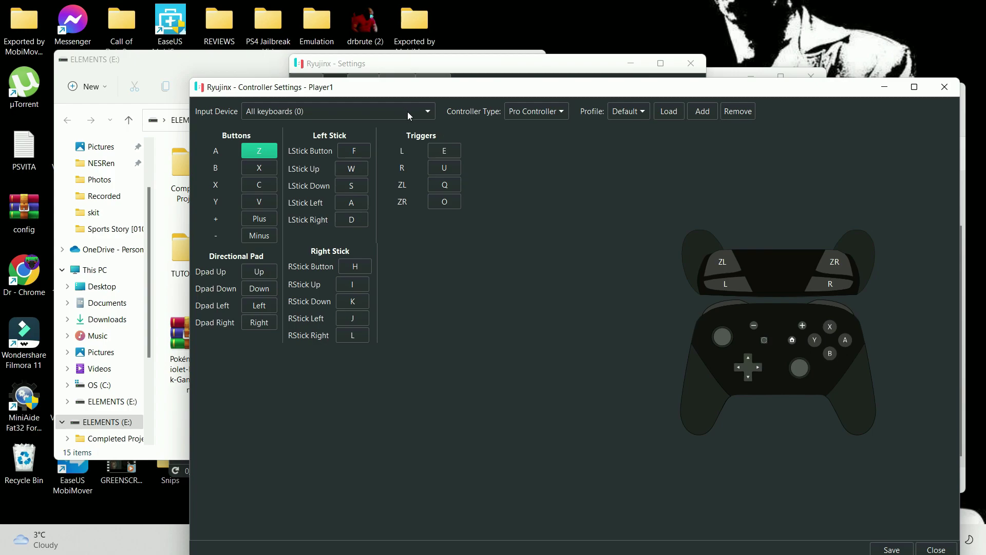
left_click(408, 112)
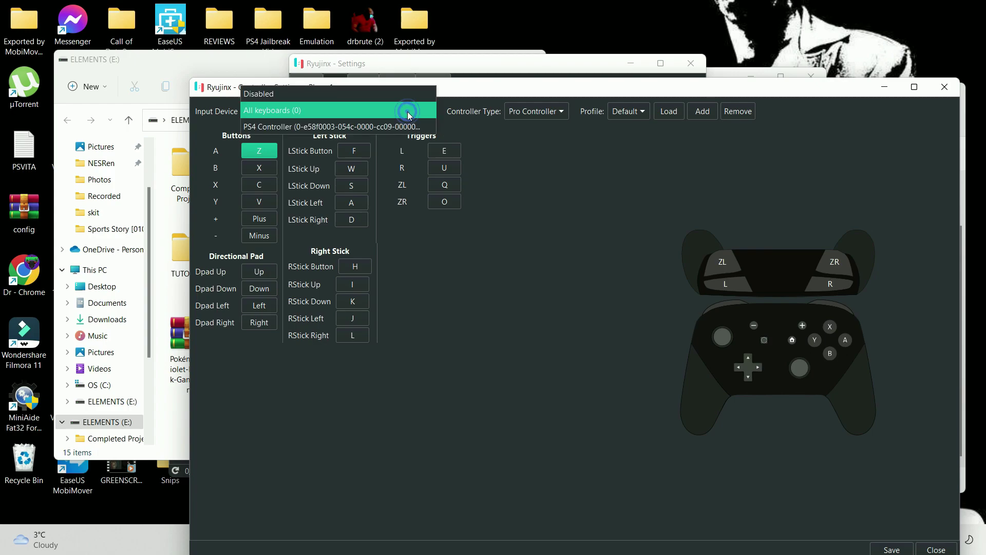
left_click(343, 127)
left_click(552, 118)
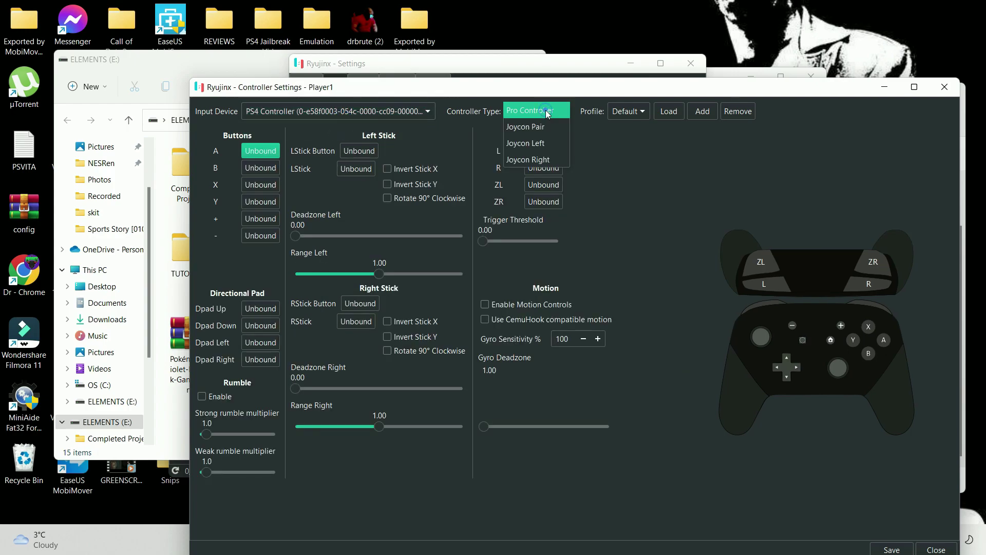
left_click(534, 133)
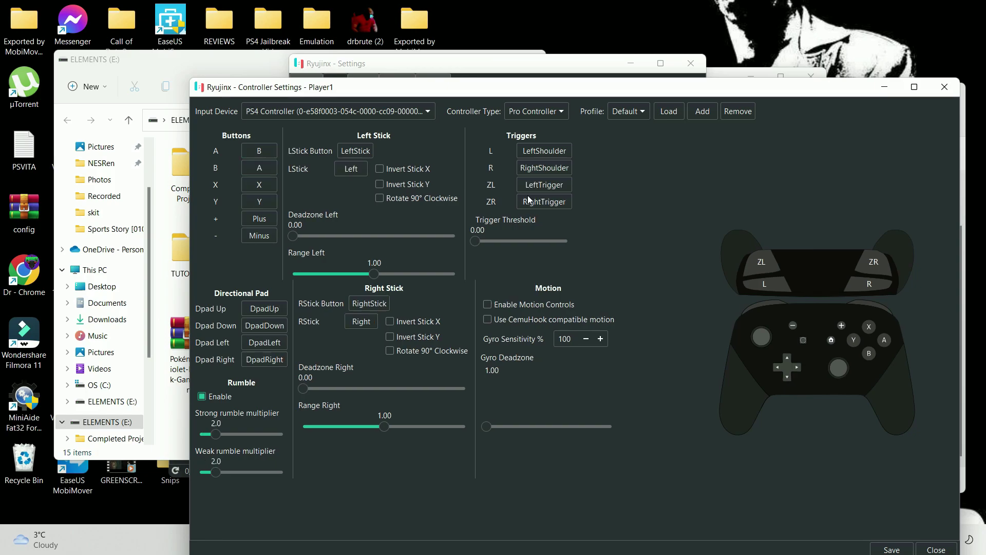
Step: Add a controller profile named "ps4 pad" for Player 1 and close the controller settings
left_click(703, 112)
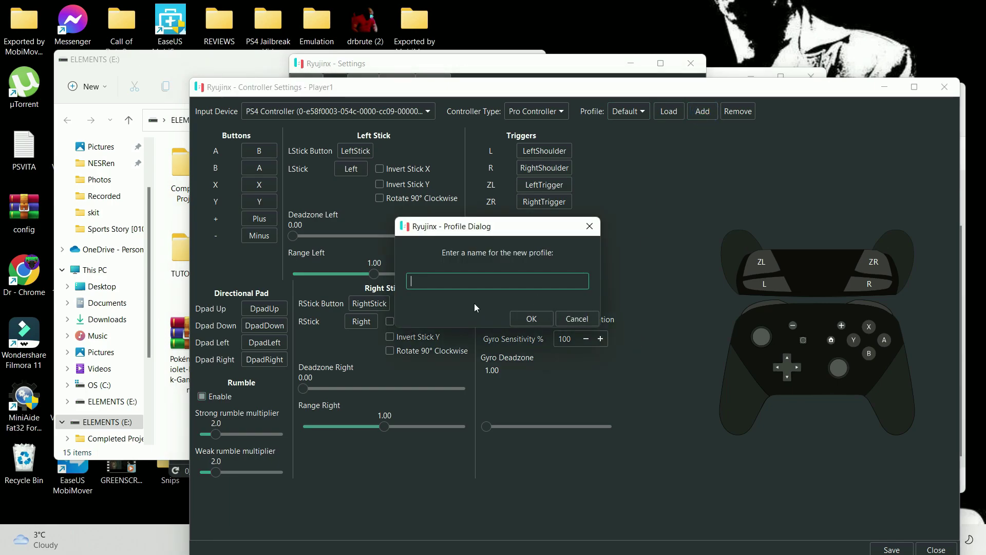
type("ps4 pad")
left_click(529, 317)
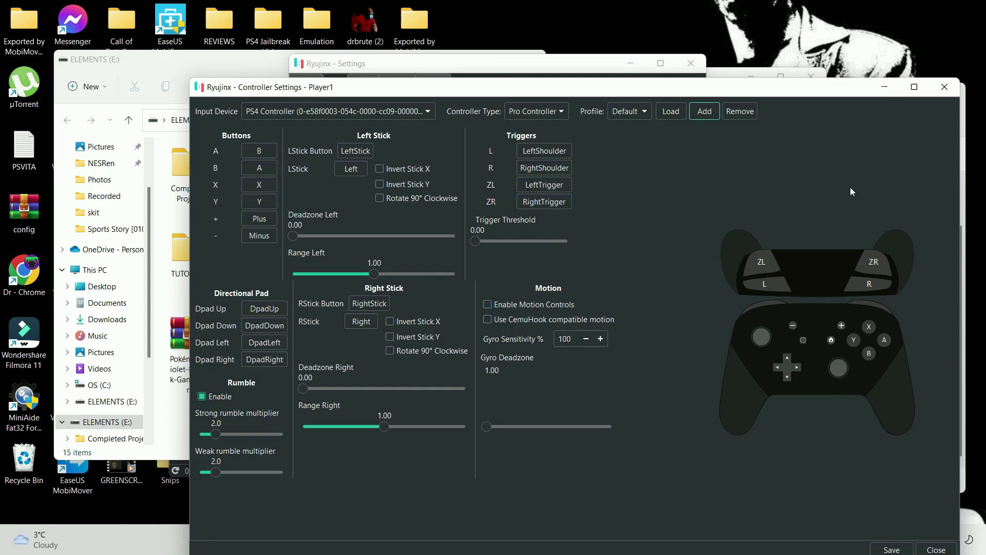
left_click(948, 90)
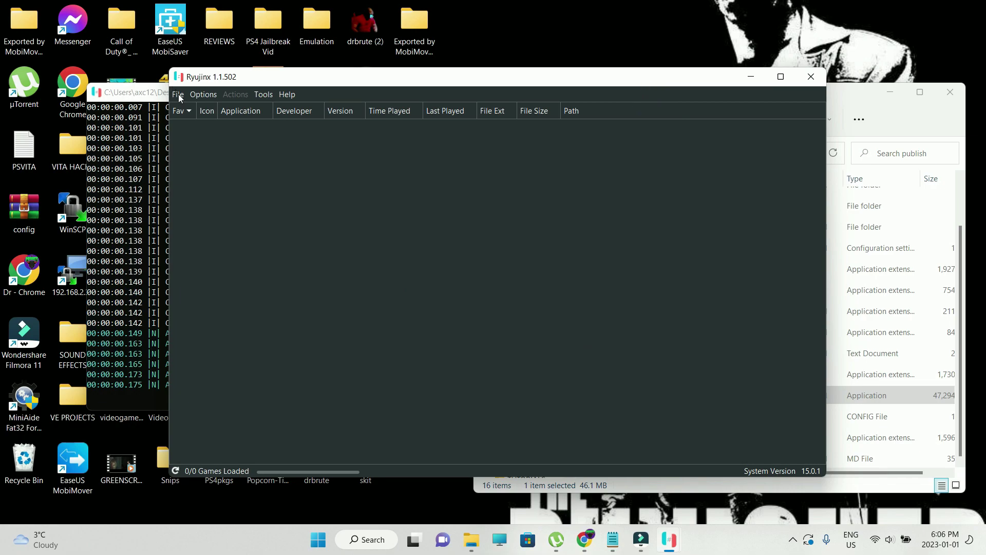
Step: Start loading a game from a folder and browse the folder tree for its location
left_click(180, 98)
left_click(216, 136)
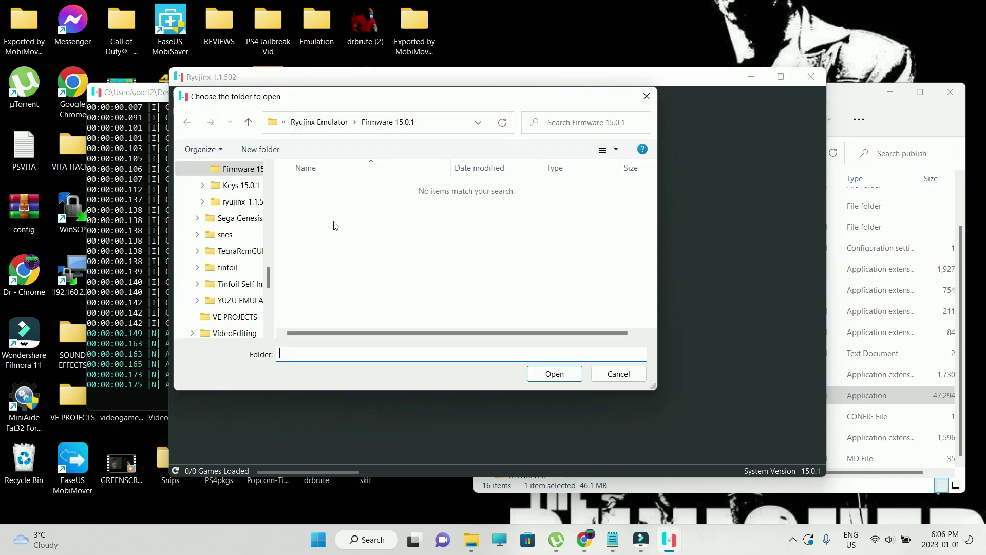
scroll(235, 291, "down", 2)
scroll(236, 291, "up", 2)
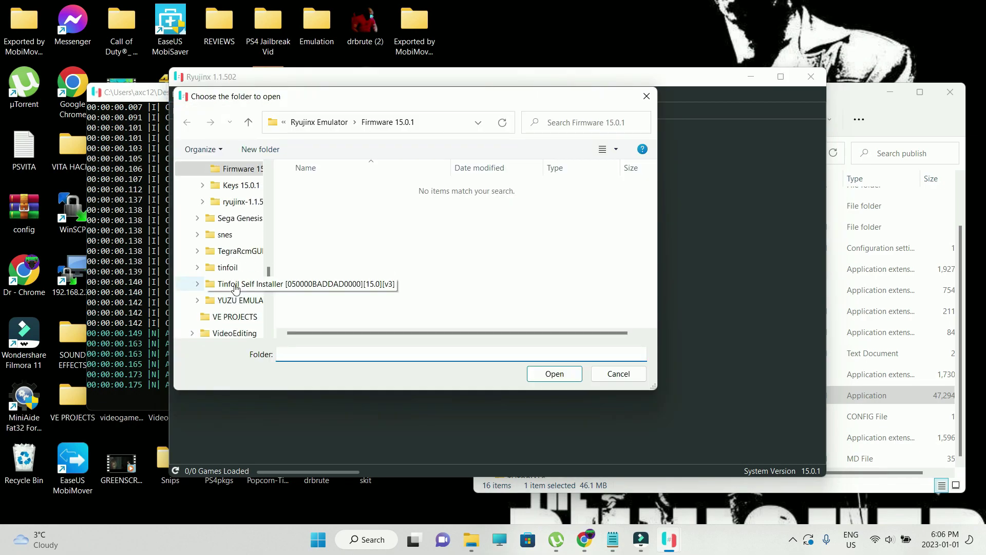
scroll(235, 290, "down", 6)
scroll(236, 289, "down", 2)
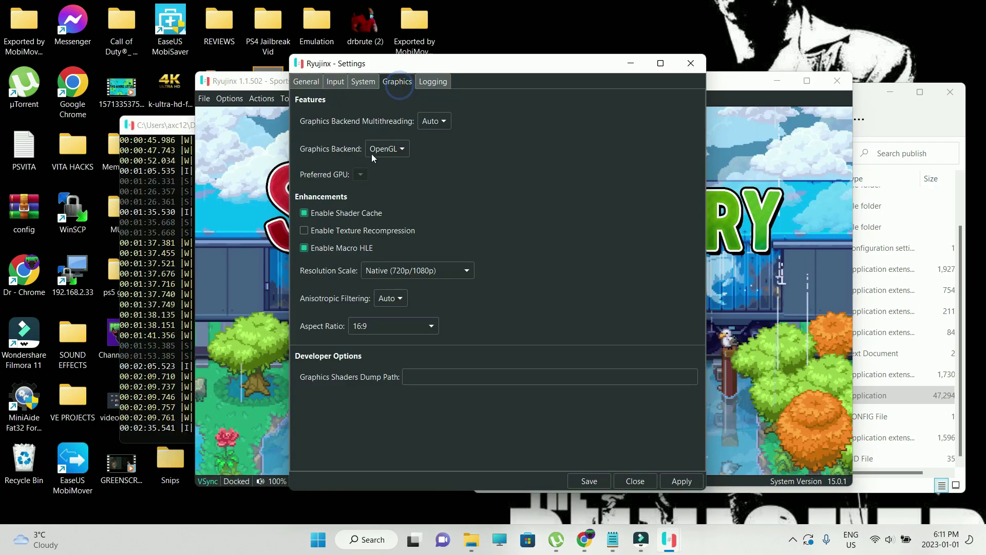
Step: Set Graphics Backend Multithreading to Off and acknowledge the backend threading warning
left_click(439, 120)
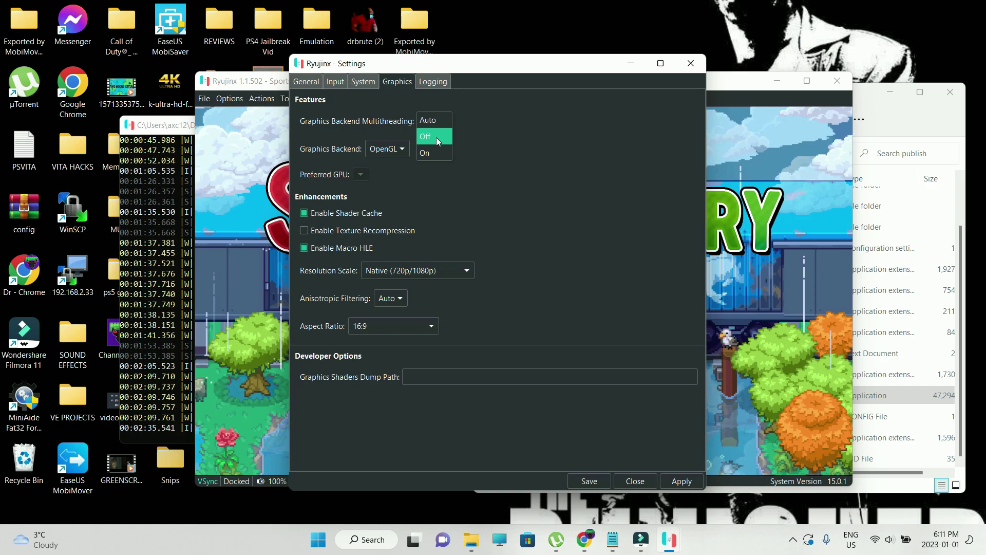
left_click(436, 137)
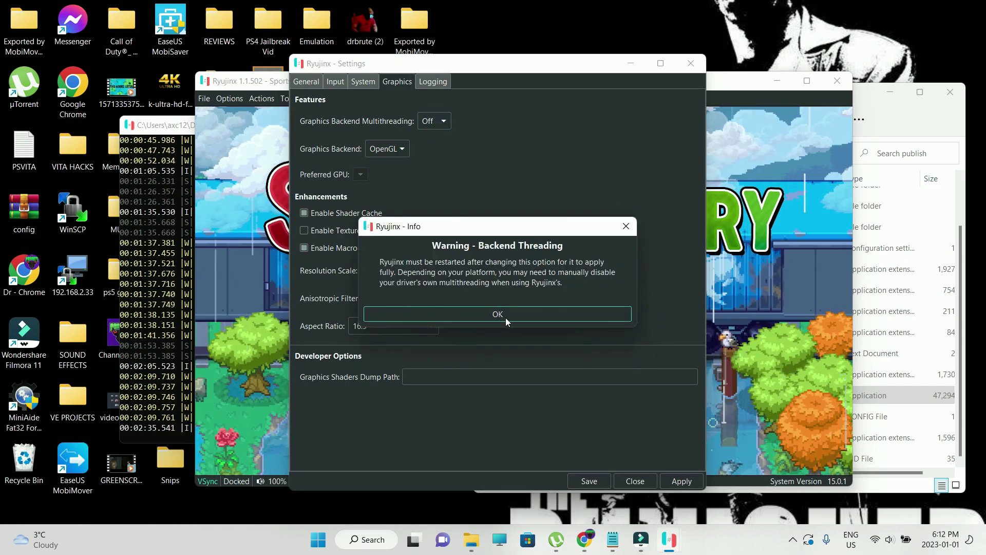
left_click(506, 317)
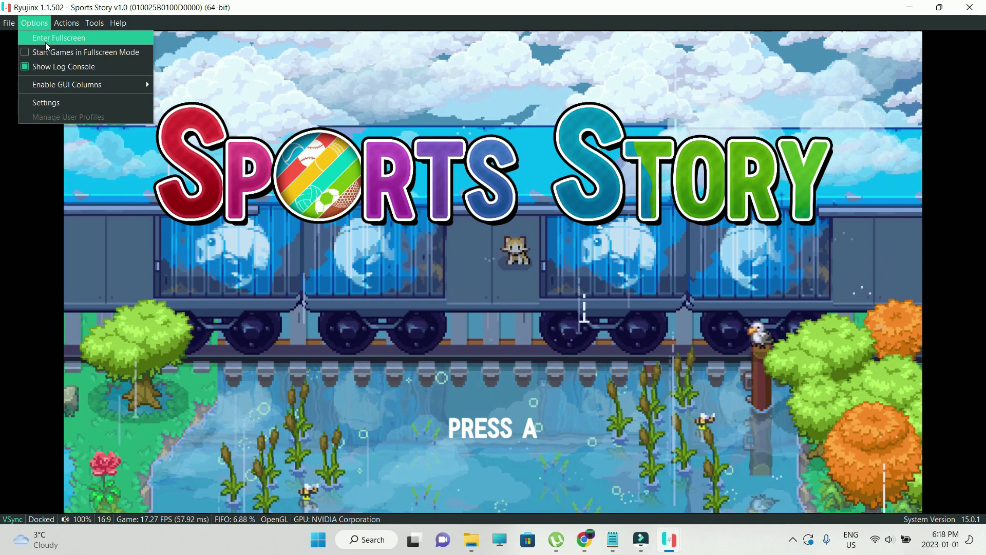
Step: Open Player 1's controller settings while Sports Story runs, and choose PS4 Controller as input device and Pro Controller as type
left_click(65, 102)
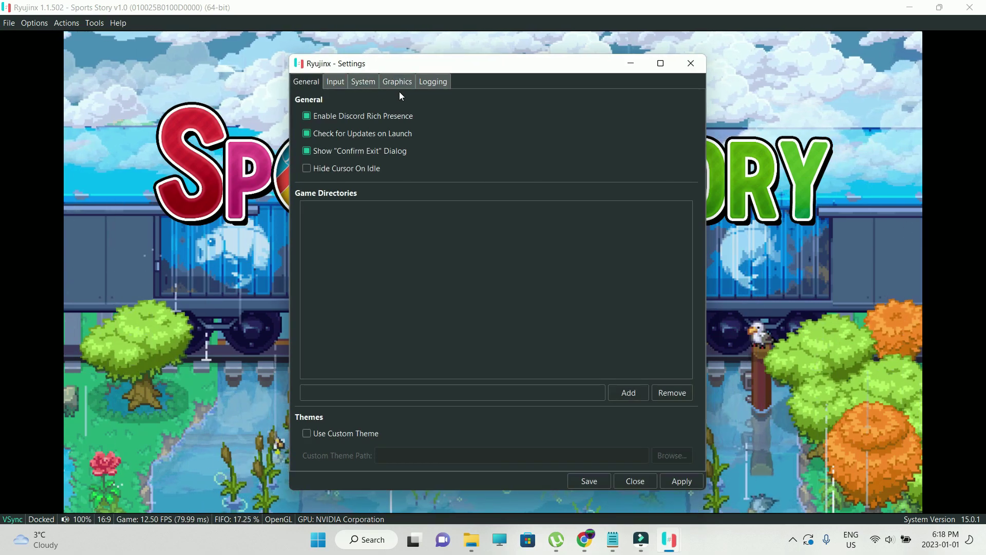
left_click(336, 81)
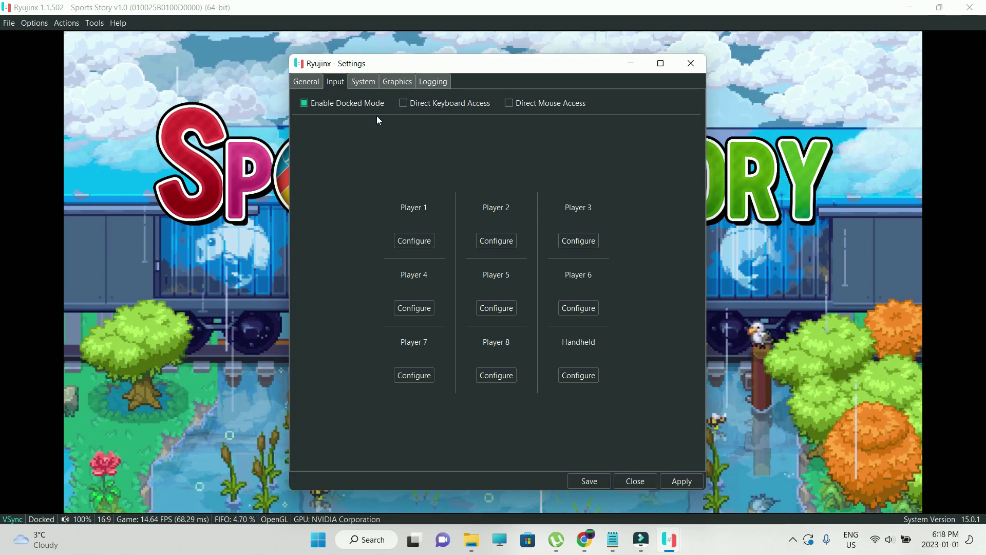
left_click(414, 242)
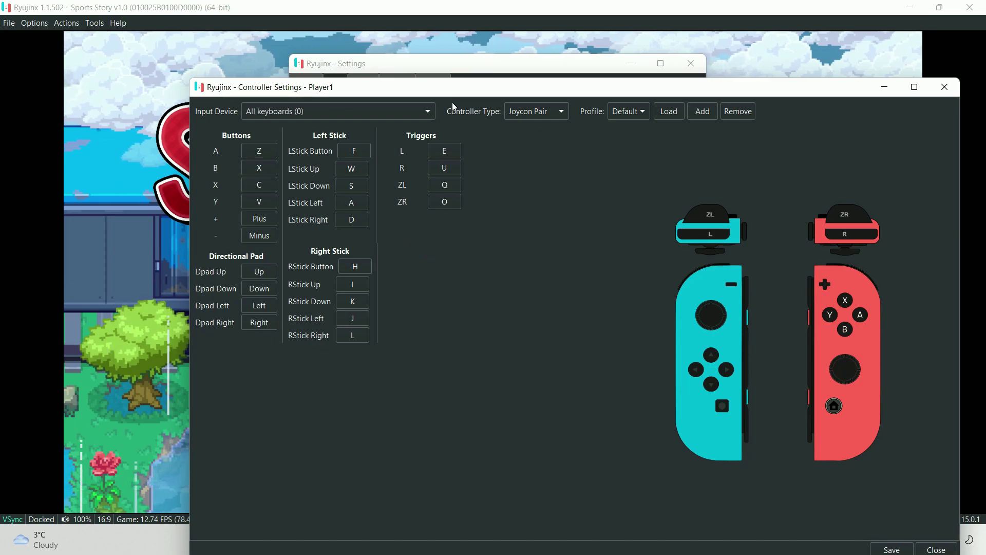
left_click(425, 112)
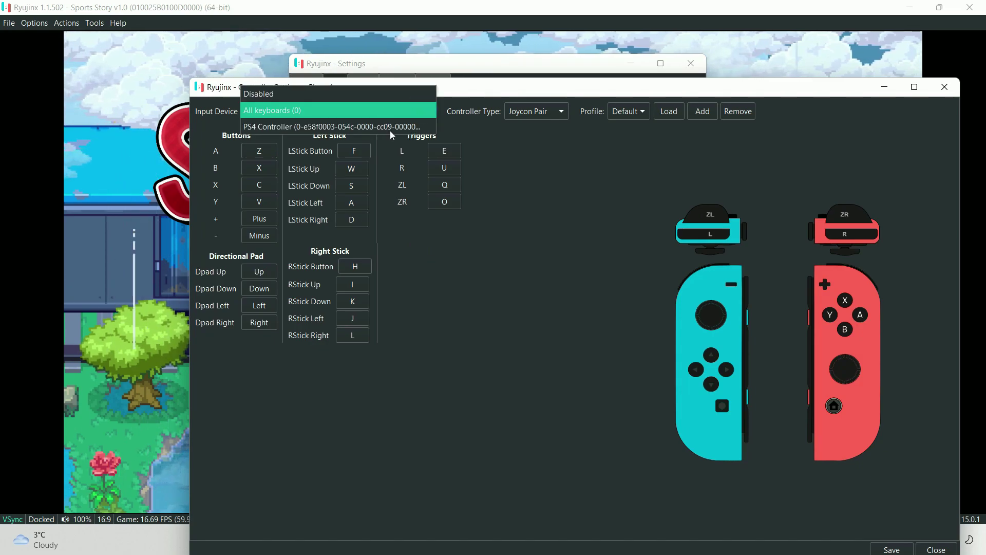
left_click(391, 123)
left_click(535, 111)
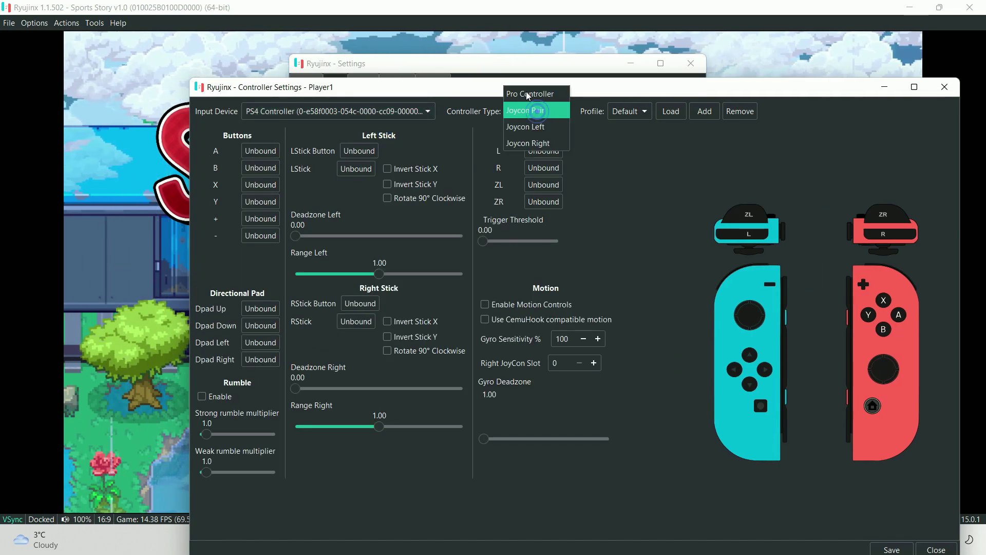
left_click(530, 92)
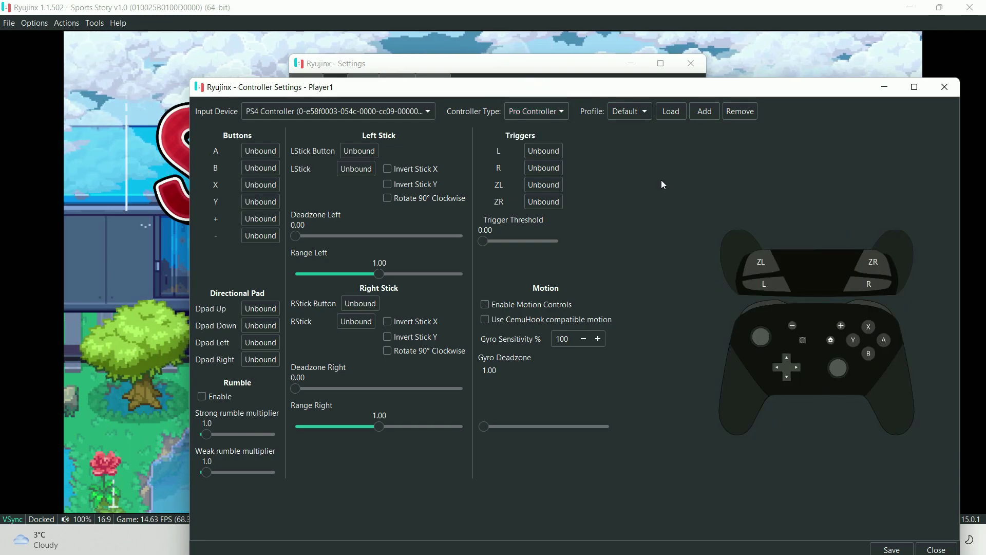
Step: Load the Default profile's bindings for Player 1, set the controller type back to Pro Controller, and save the controller settings
left_click(671, 112)
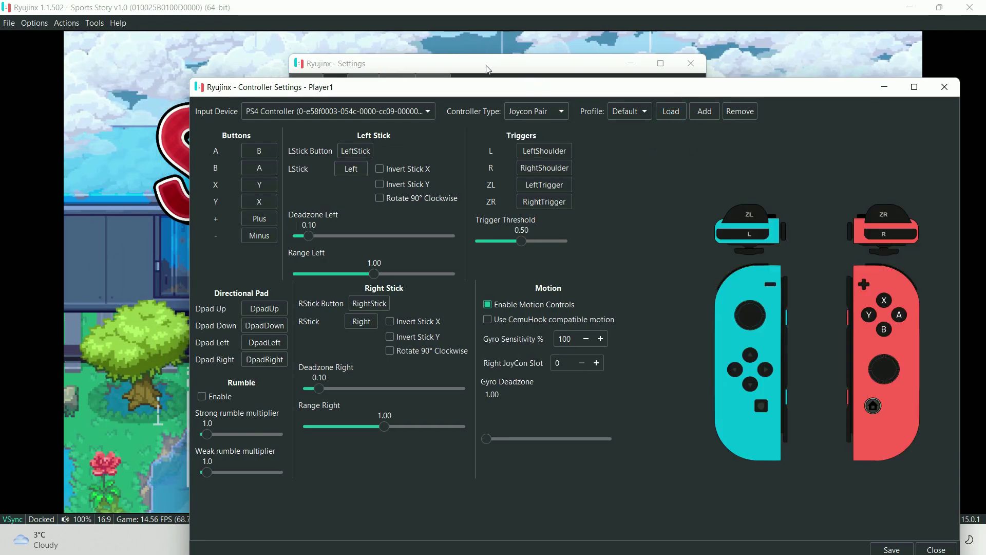
left_click(399, 112)
left_click(401, 112)
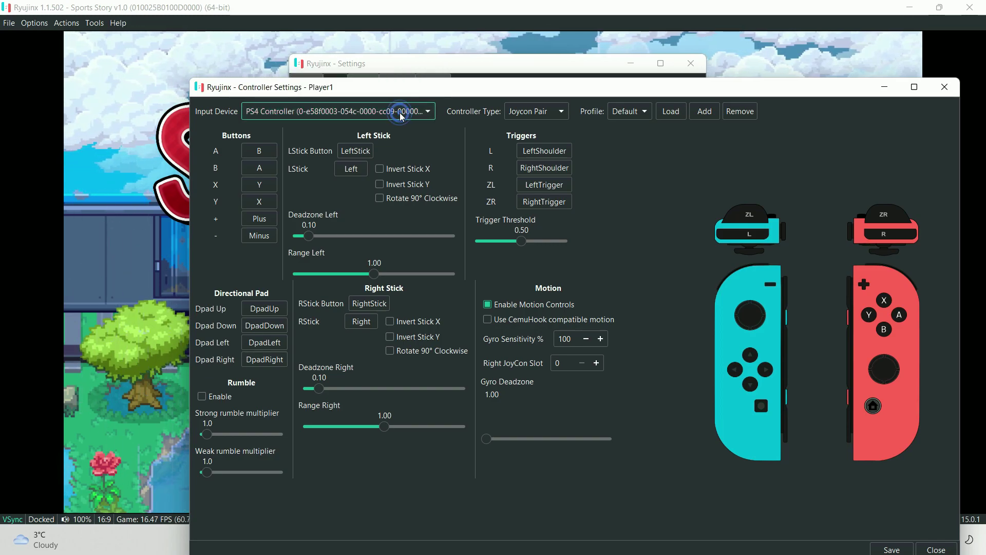
left_click(517, 112)
left_click(530, 94)
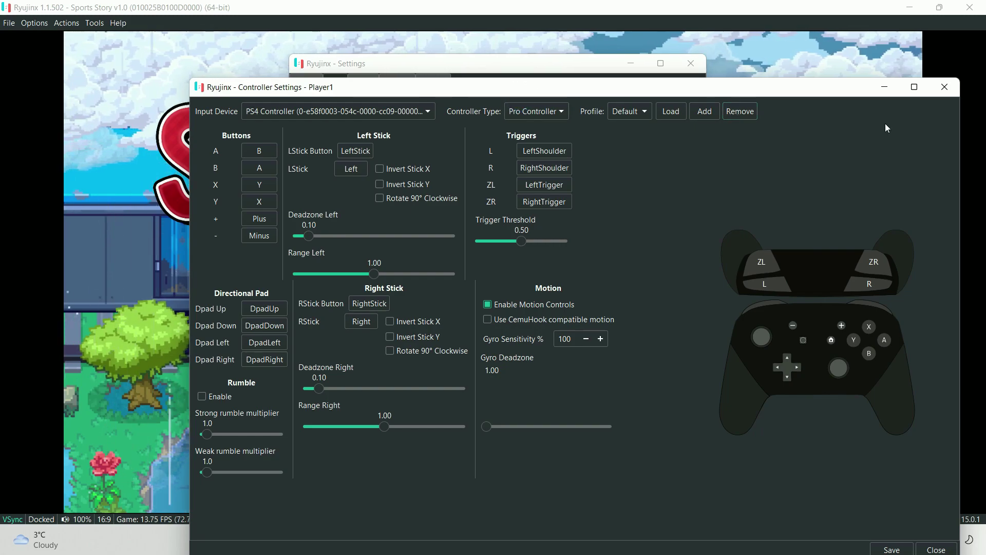
left_click(888, 548)
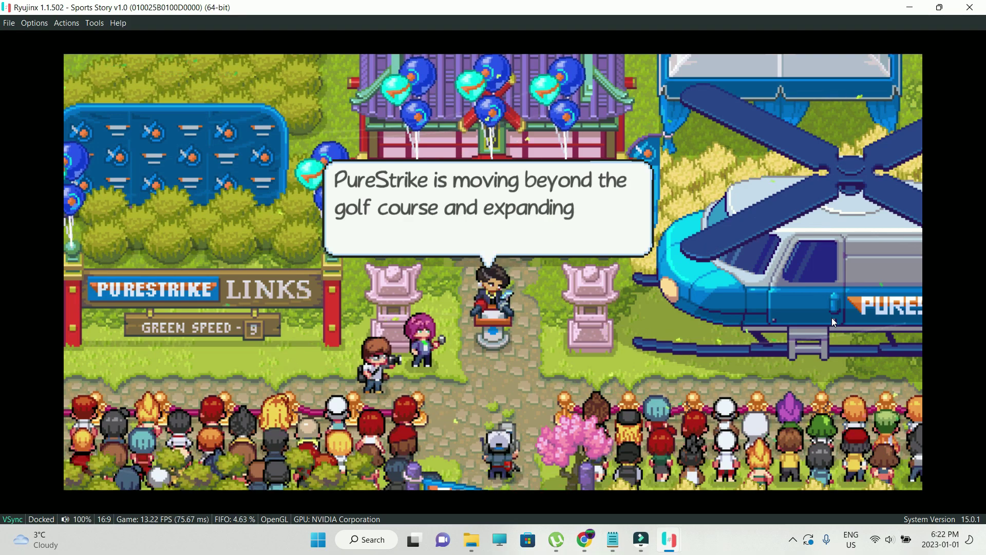
Step: Advance the PureStrike speech dialogue in the running Sports Story game
key("z")
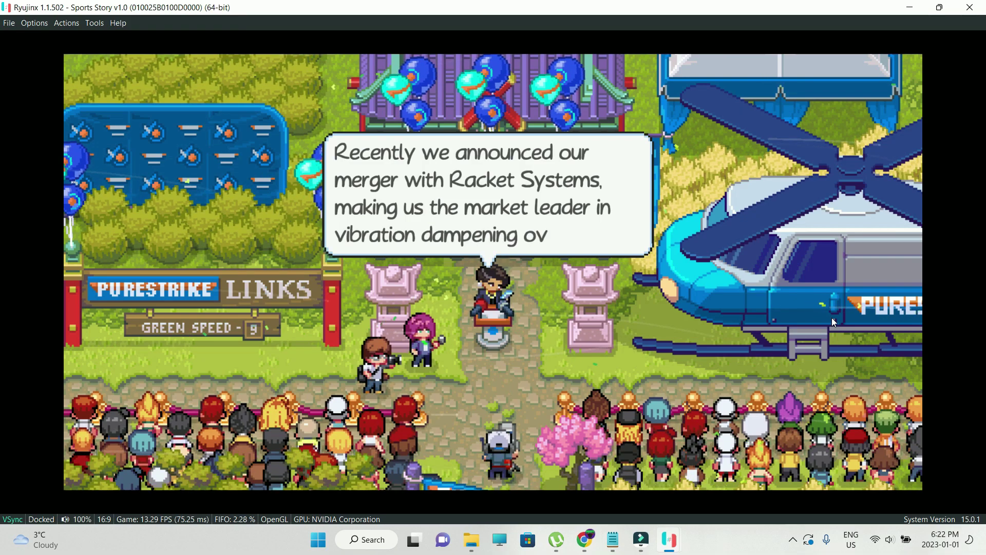
Step: Advance the Sports Story dialogue through the PureStrike speech, the reporter's questions and the coach's talk on the beach
key("z")
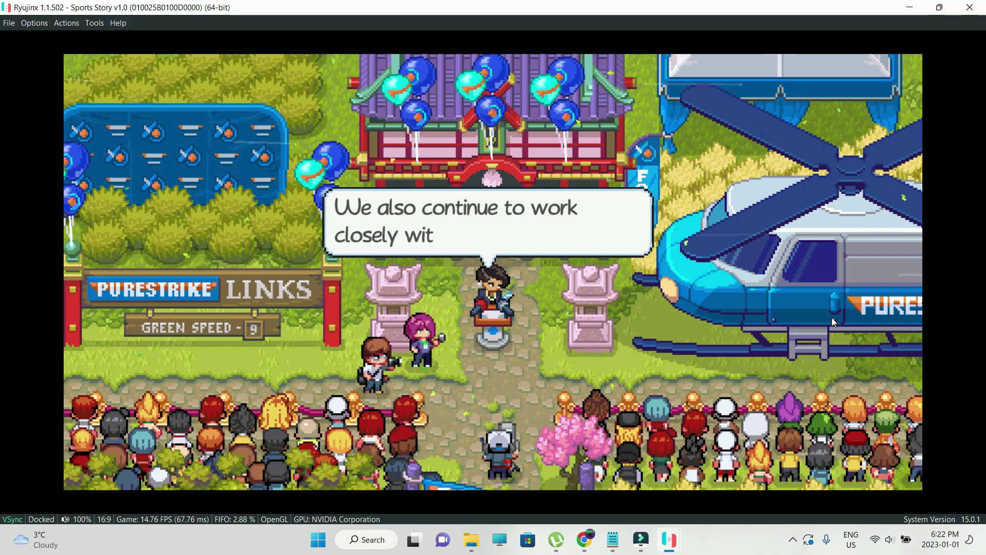
key("z")
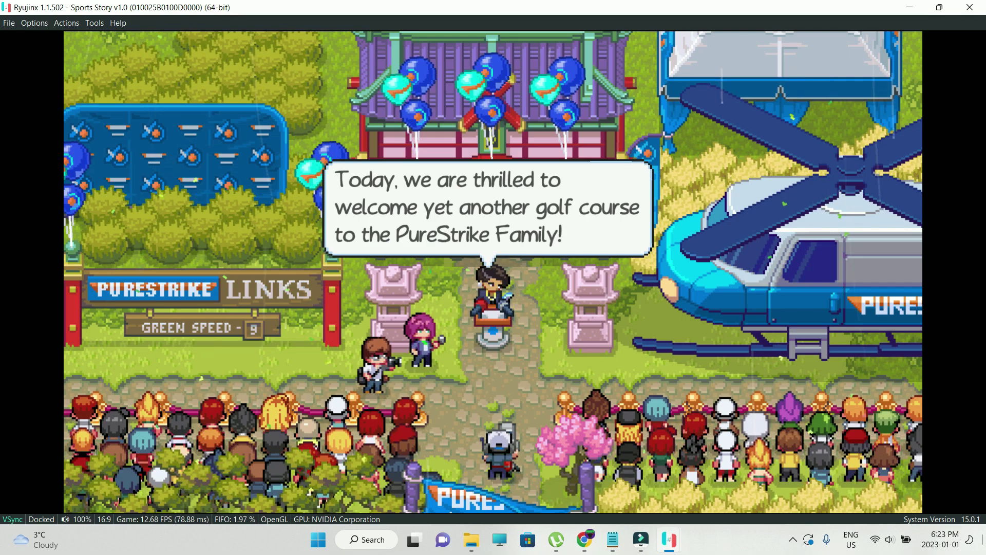
key("z")
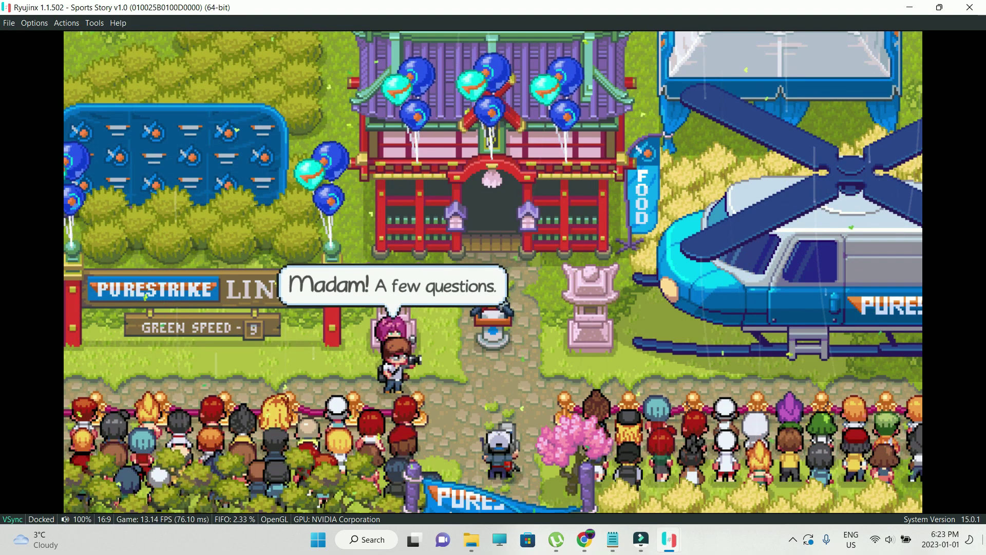
key("z")
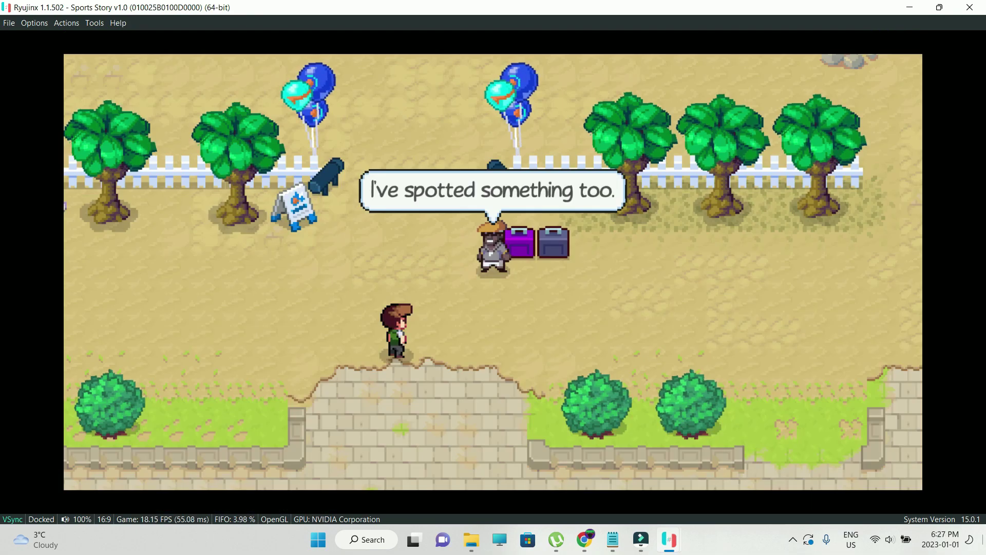
key("z")
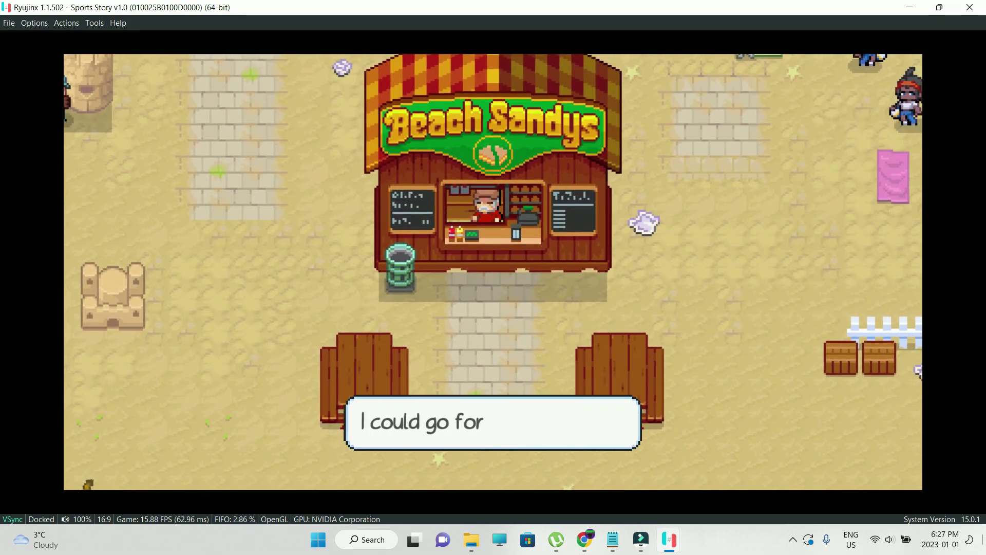
key("z")
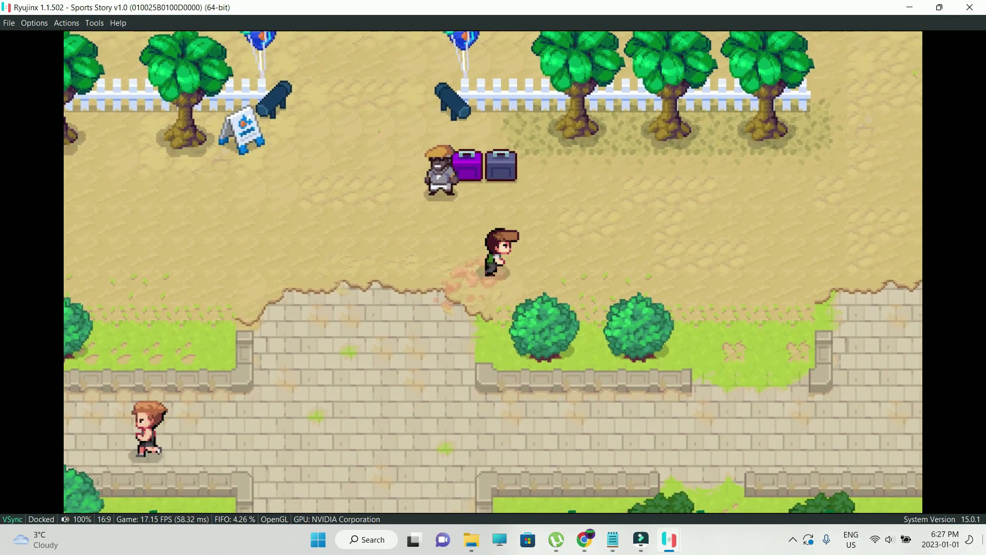
Step: Walk the character east along the sand, down onto the paved path, then west and back up to the beach
key("w+d")
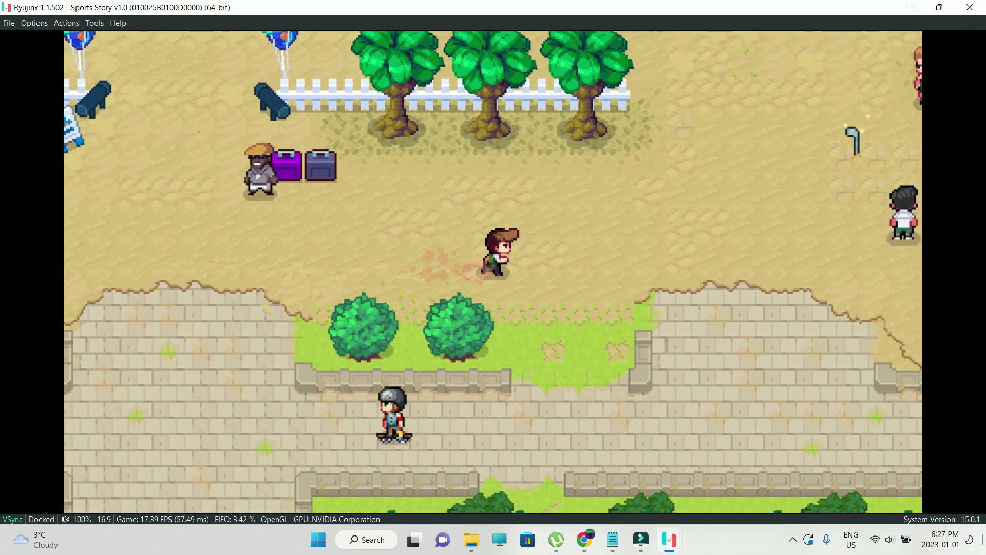
key("s+d")
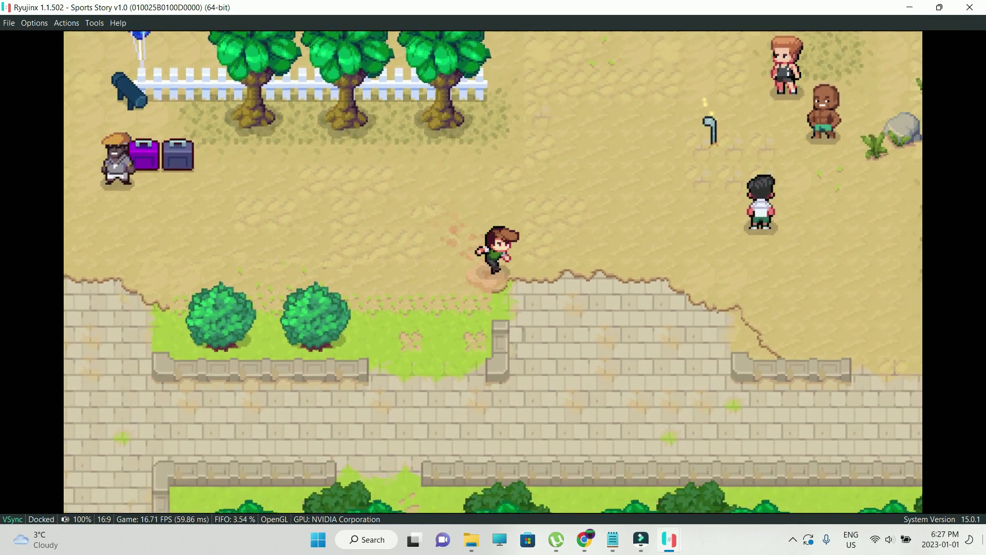
key("s+a")
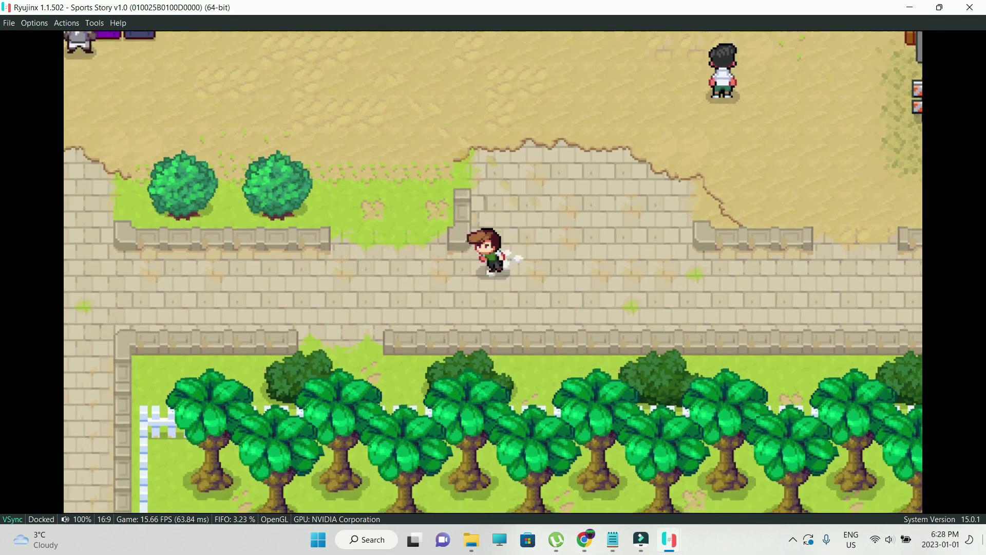
key("w+a")
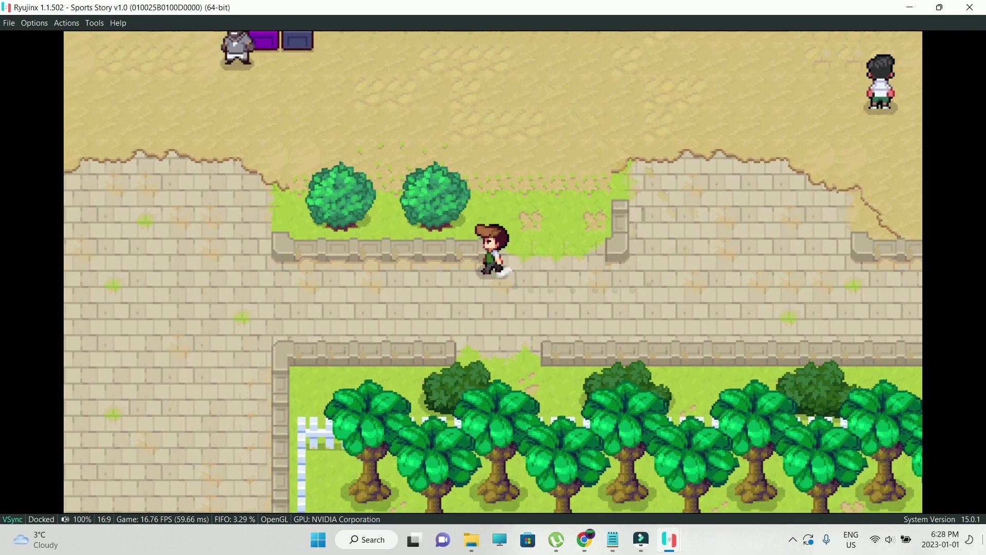
key("a")
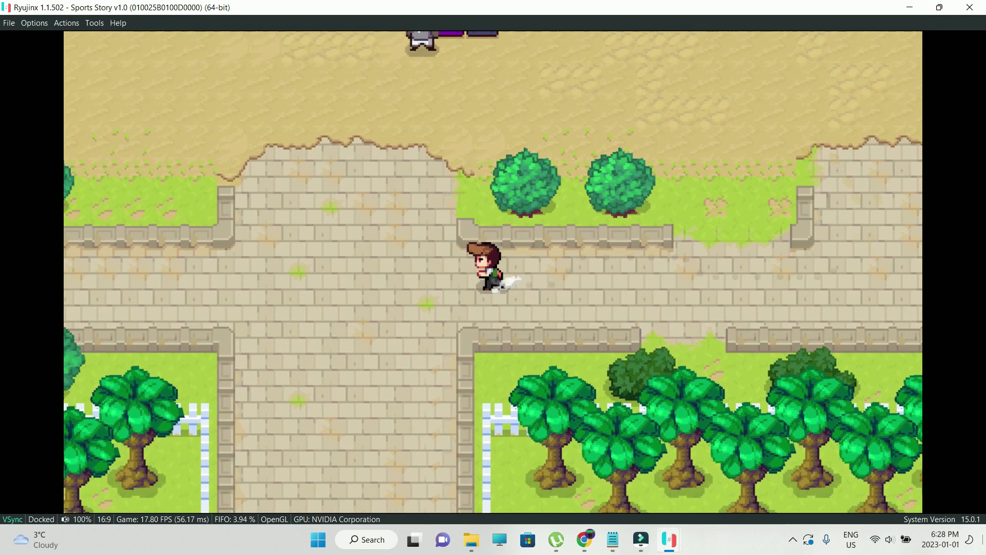
key("w+a")
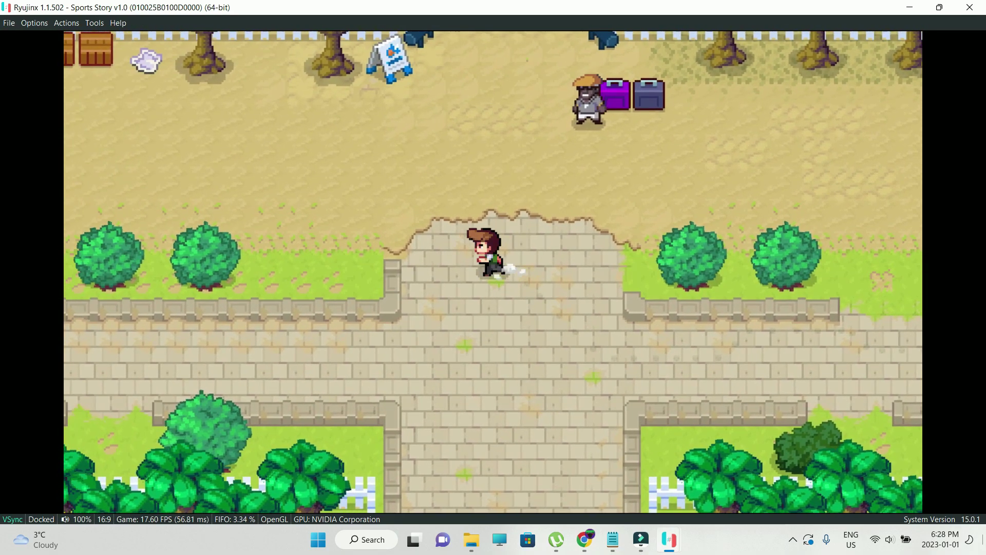
key("w+a")
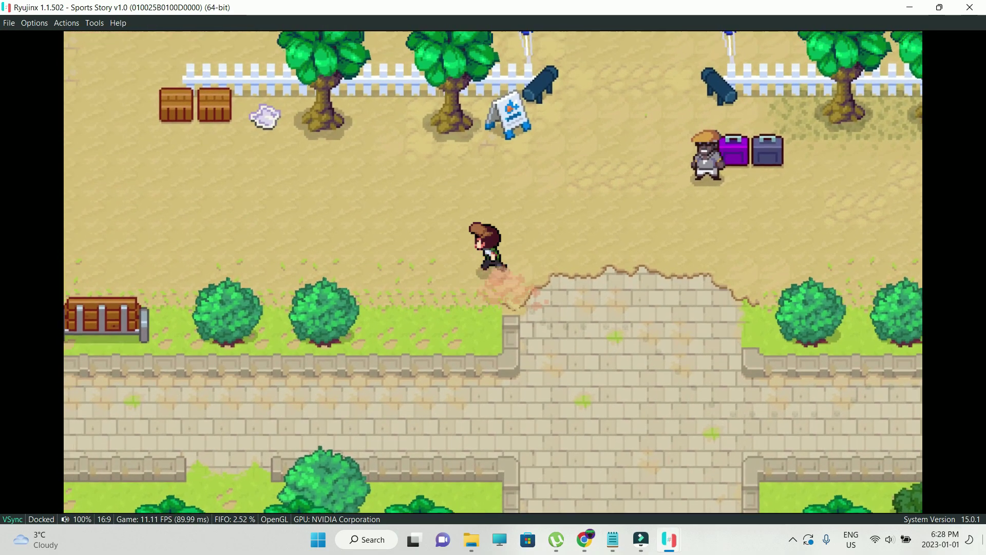
key("w+a")
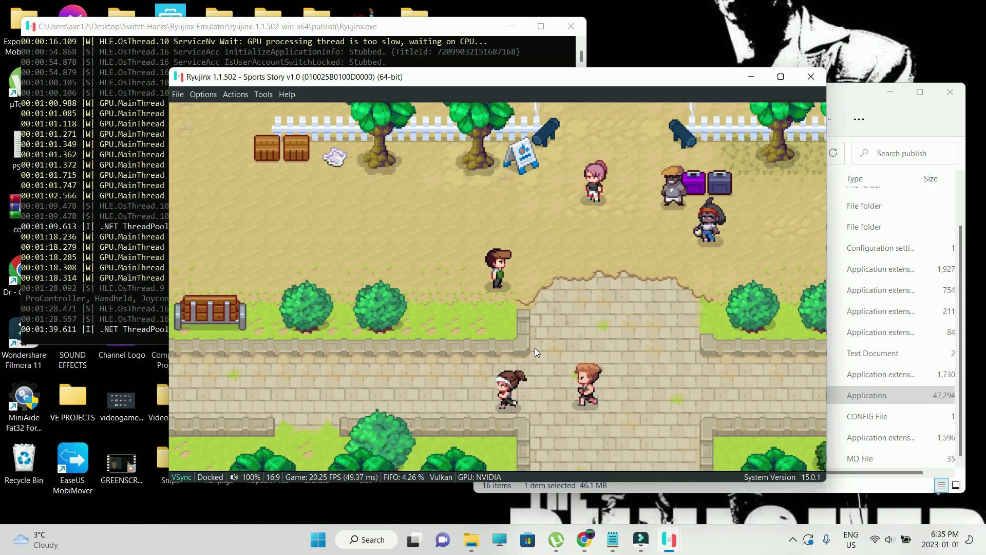
Step: Walk the character east onto the paved path in the windowed game and maximize the game window
key("d")
key("d")
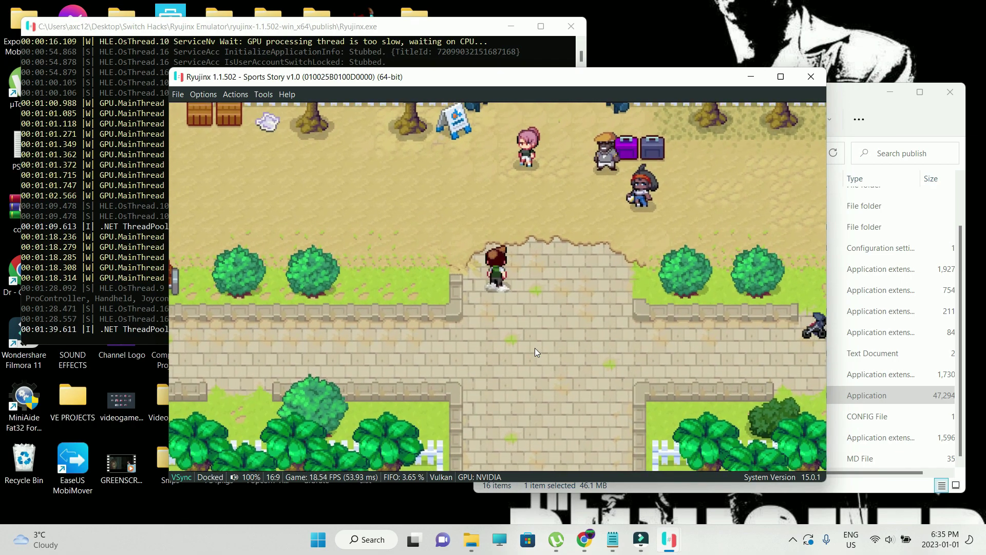
key("super+Up")
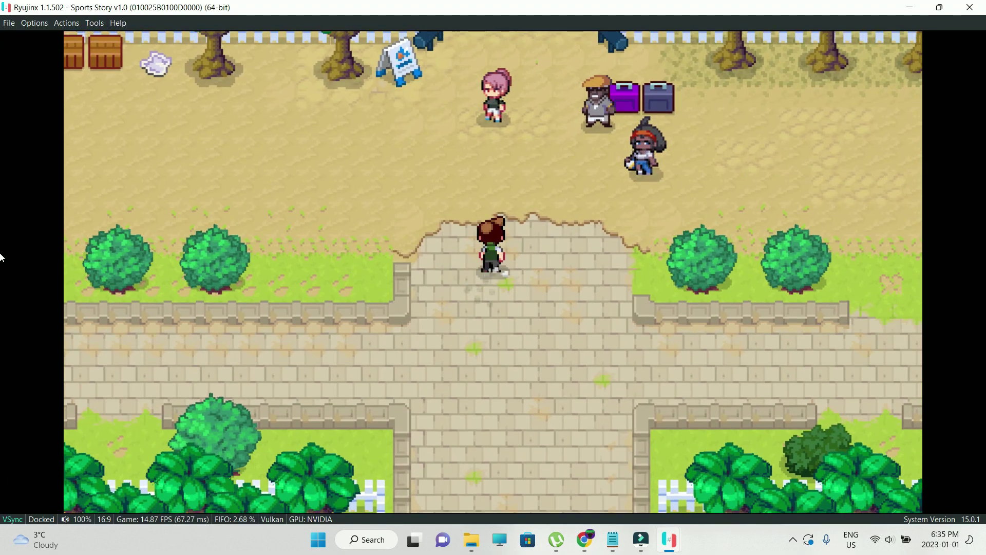
Step: Walk the character across the beach to the counter of the Beach Sandys stall
key("w")
key("w")
key("d")
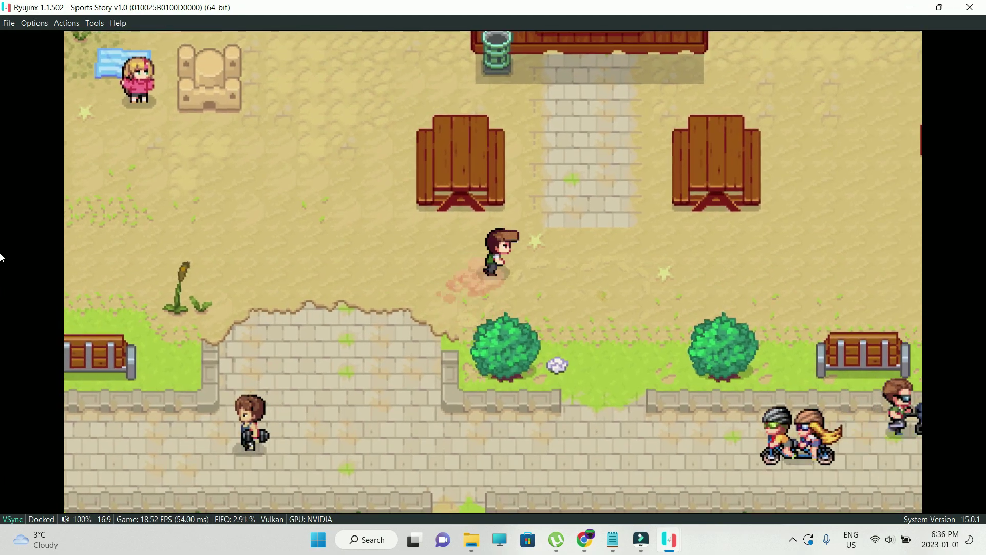
key("w")
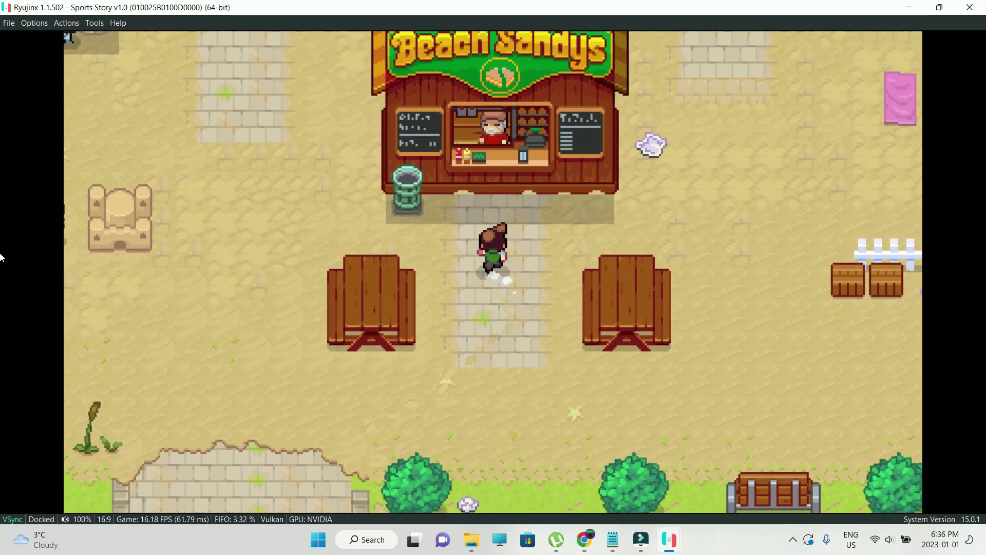
Step: Talk to the Beach Sandys vendor, buy a Beach Sandy for $1.50, and leave the shop
key("z")
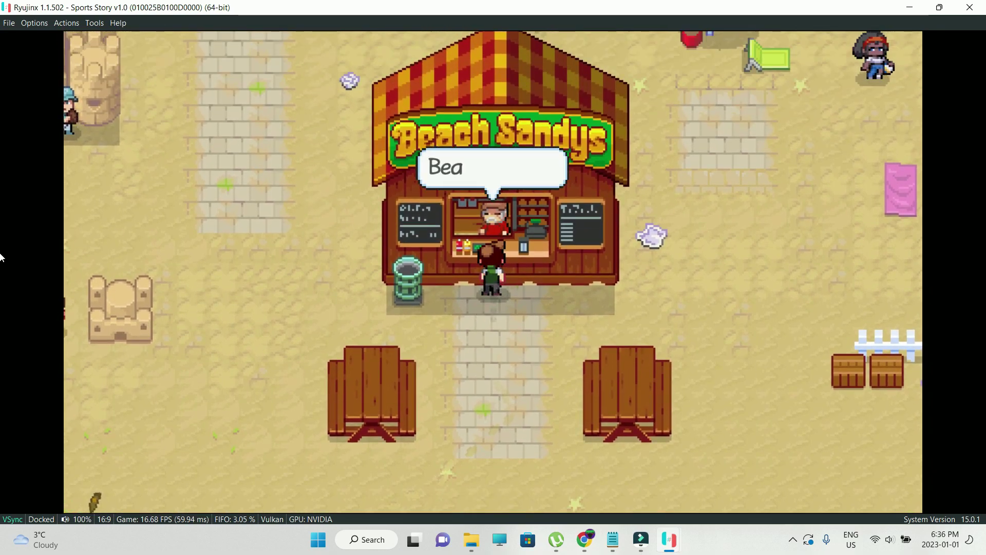
key("z")
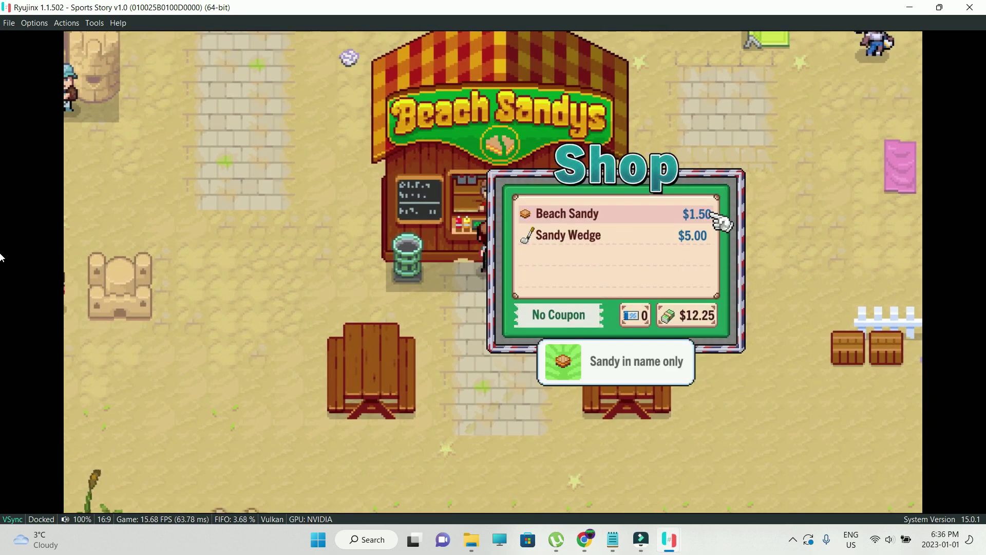
key("z")
key("x")
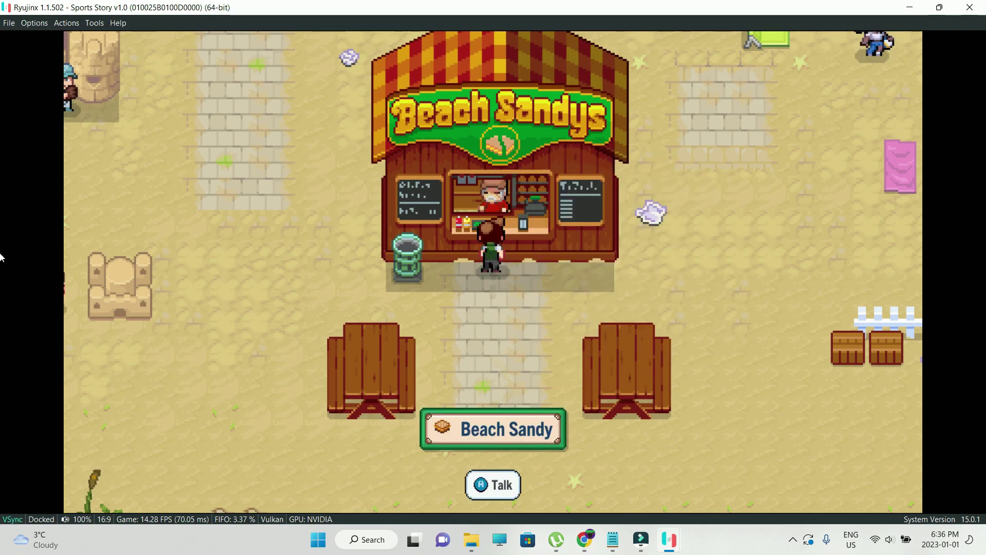
key("s")
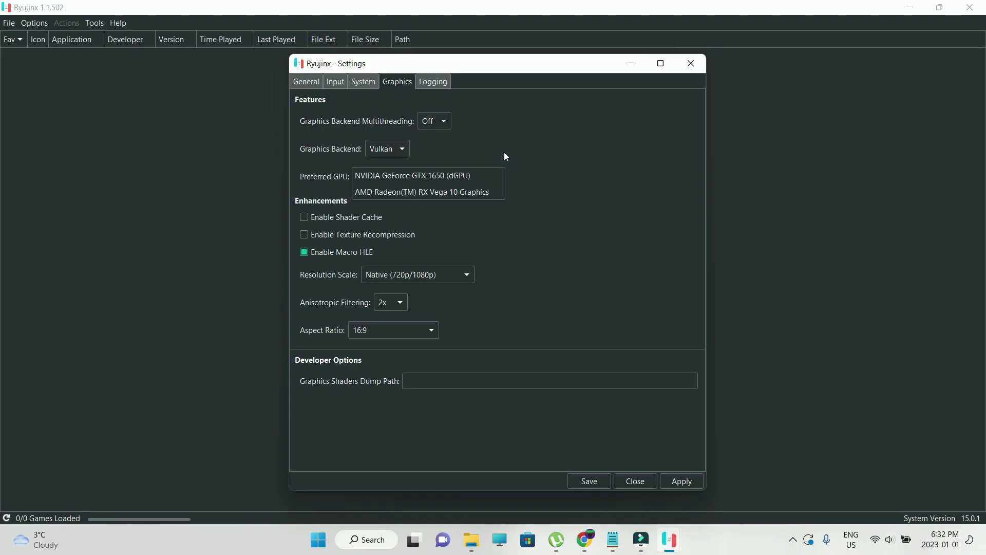
Step: Choose NVIDIA GeForce GTX 1650 (dGPU) as preferred GPU, set Graphics Backend Multithreading to Auto, toggle Macro HLE, and apply the graphics settings
left_click(504, 152)
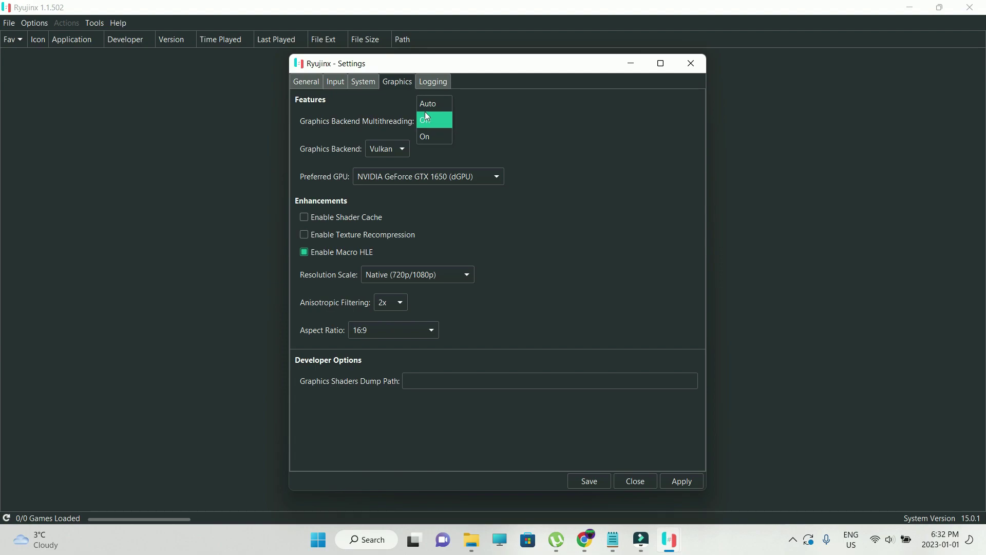
left_click(432, 109)
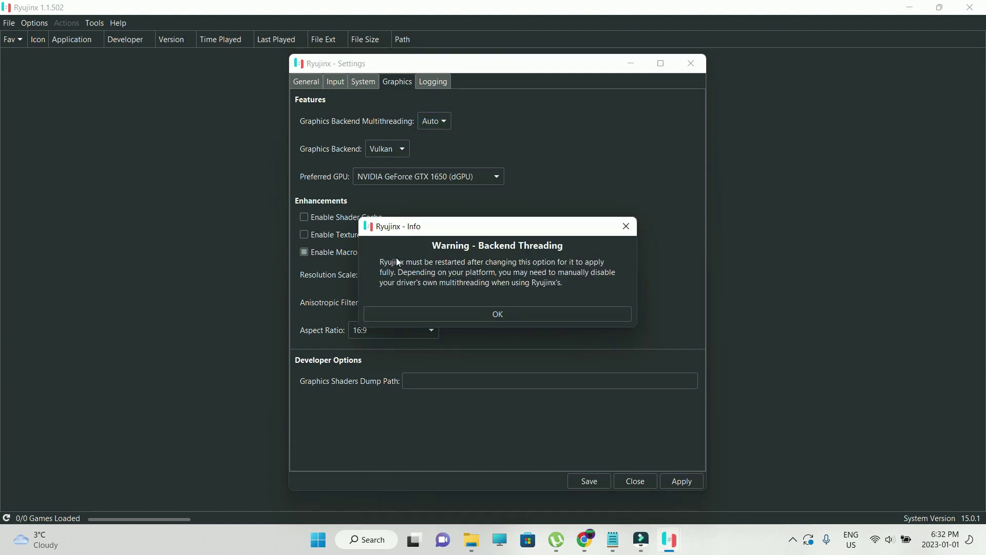
left_click(467, 319)
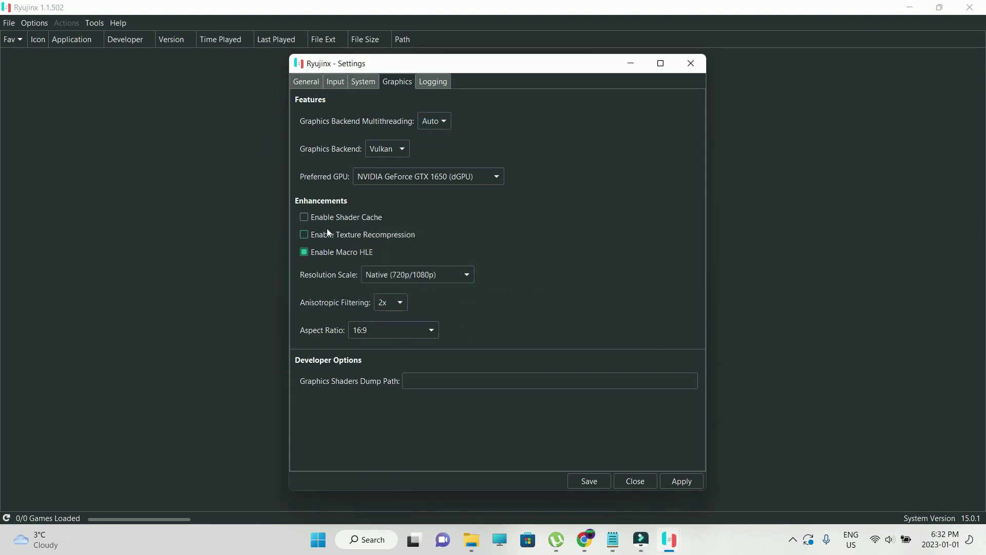
left_click(303, 253)
left_click(682, 482)
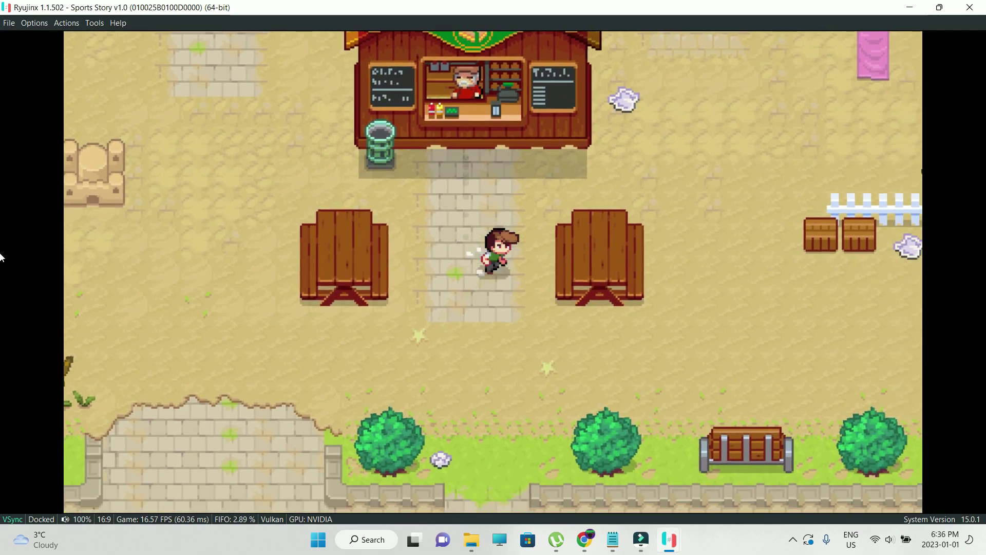
Step: Walk away from the Beach Sandys stall and advance the coach's dialogue about the juice bar and warming up
key("s+d")
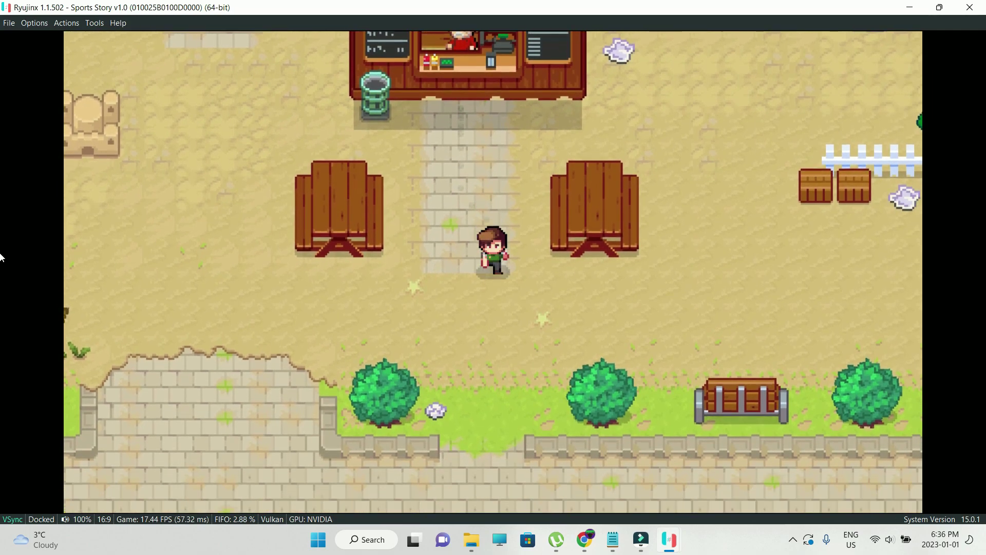
key("s+d")
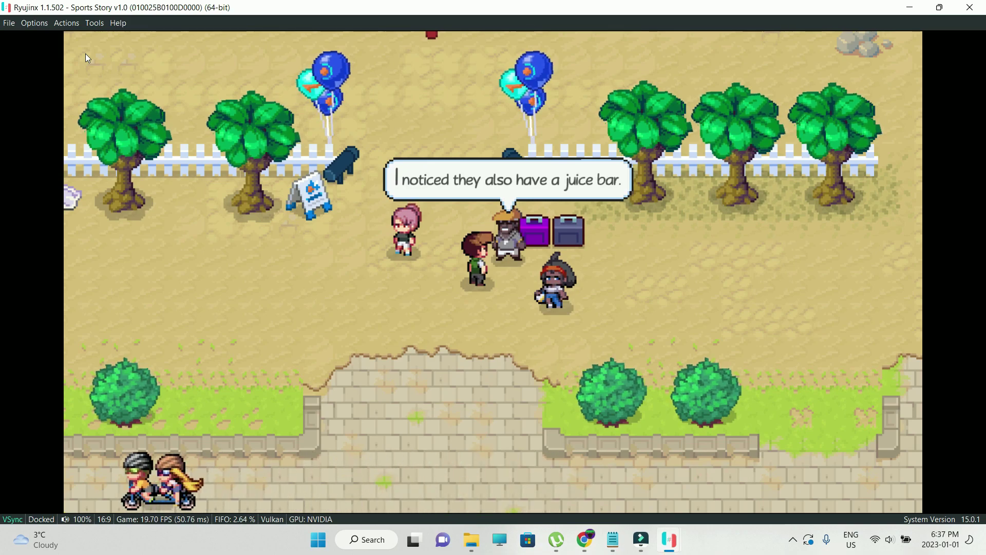
key("z")
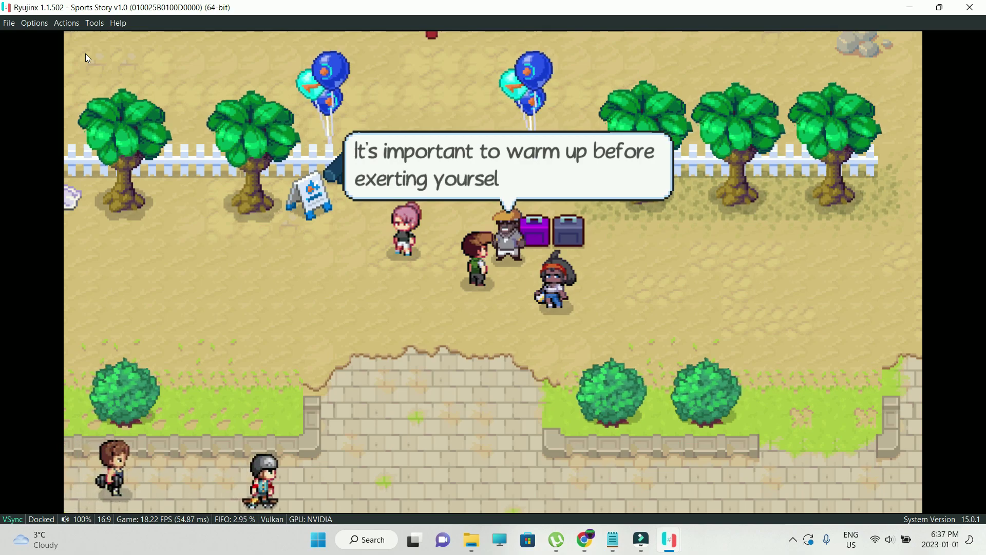
key("z")
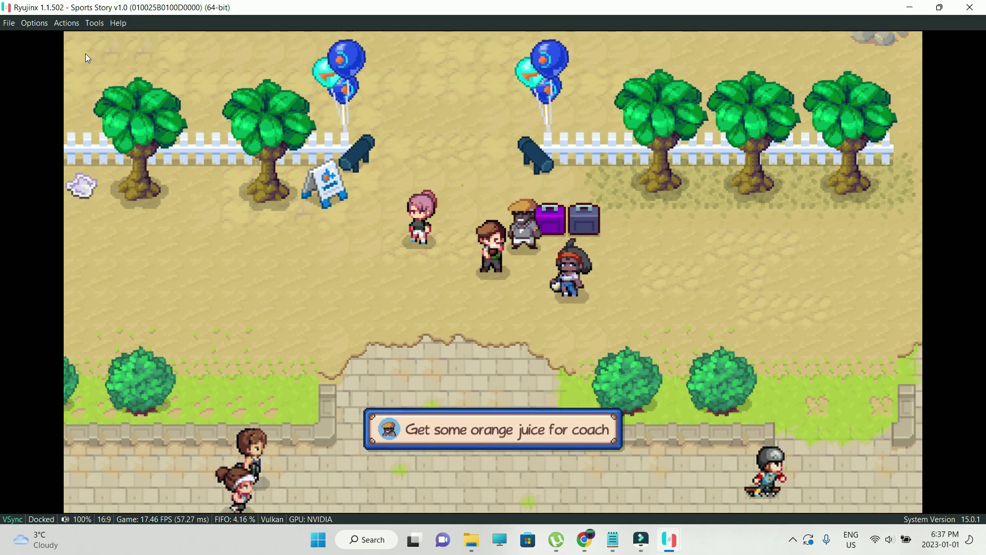
Step: Walk the character north past the coach and balloons, across the volleyball court, and east toward the beach umbrella
key("Up")
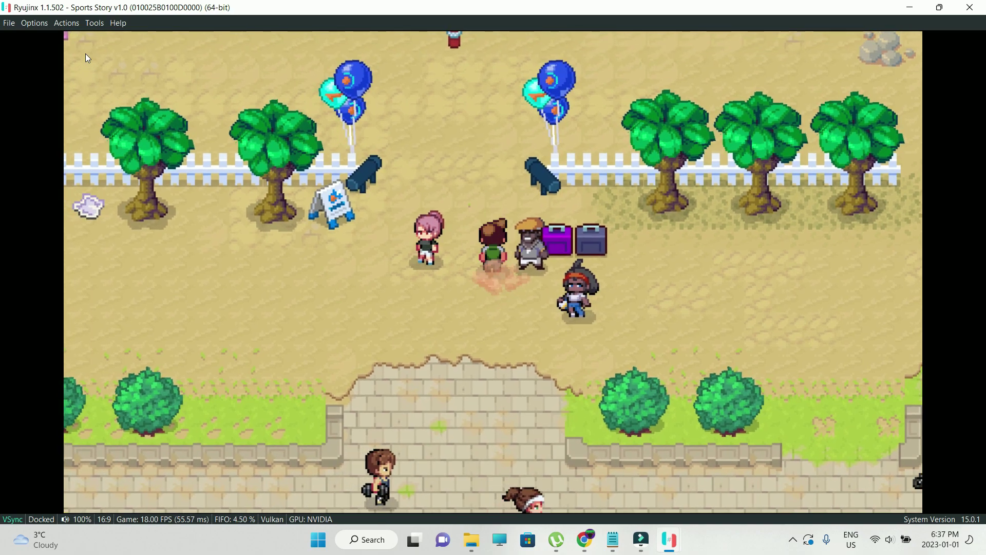
key("Up")
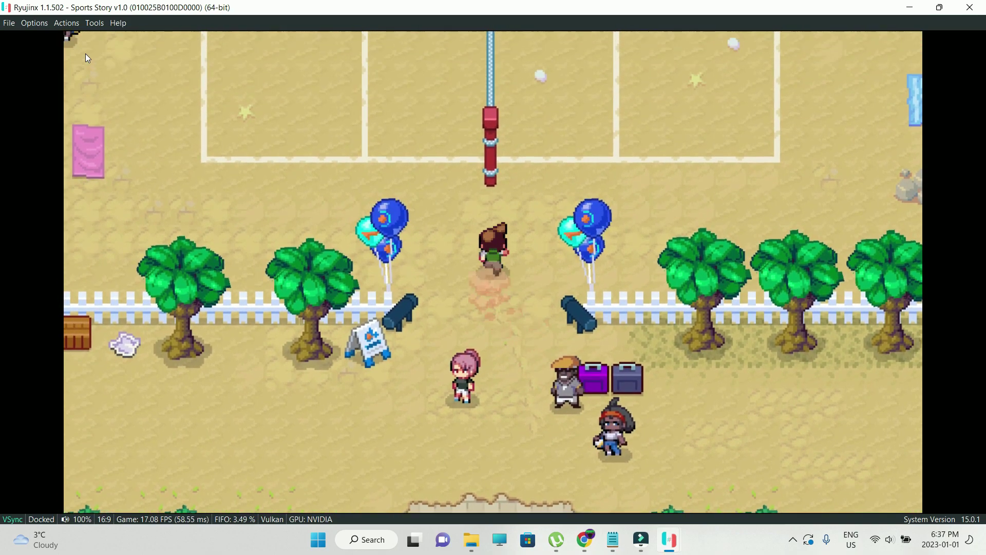
key("Up")
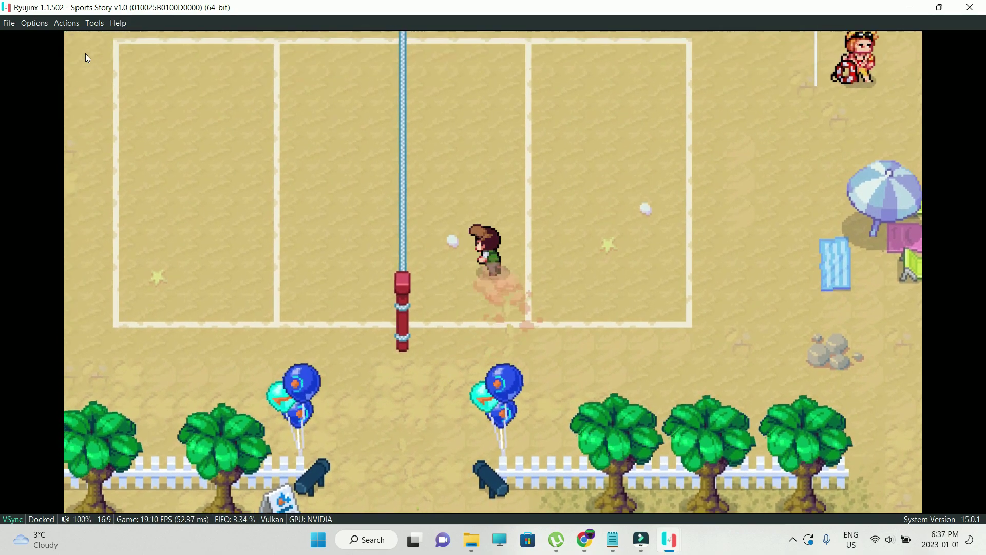
key("Up")
key("Right")
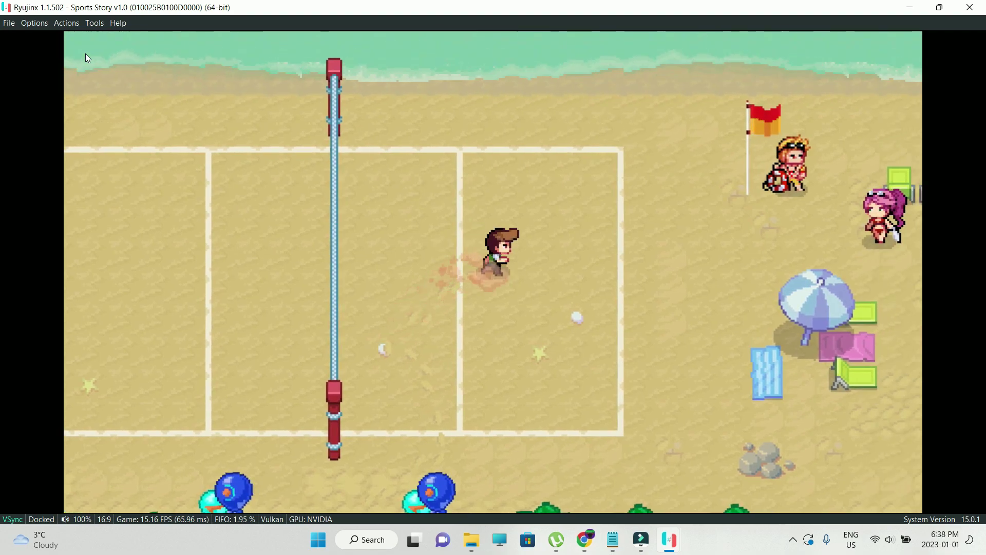
key("Right")
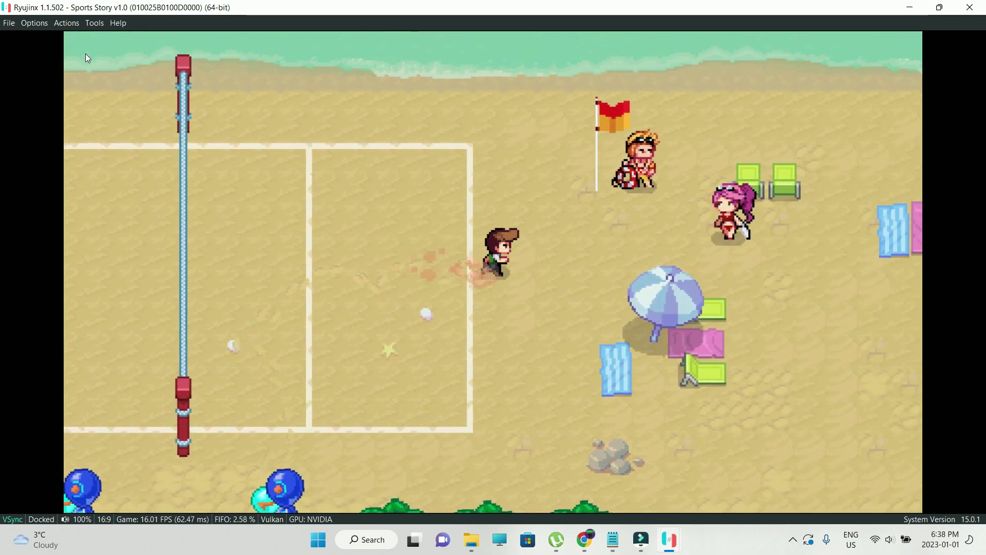
Step: Walk the character southeast off the volleyball court, below the beach umbrella, and east across the sand toward the lifeguard station
key("Down")
key("Right")
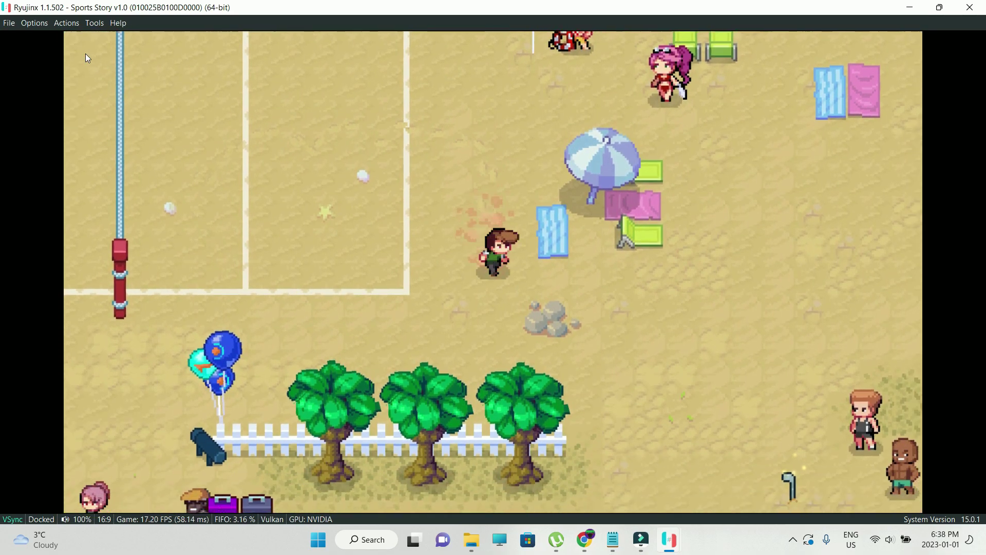
key("Right")
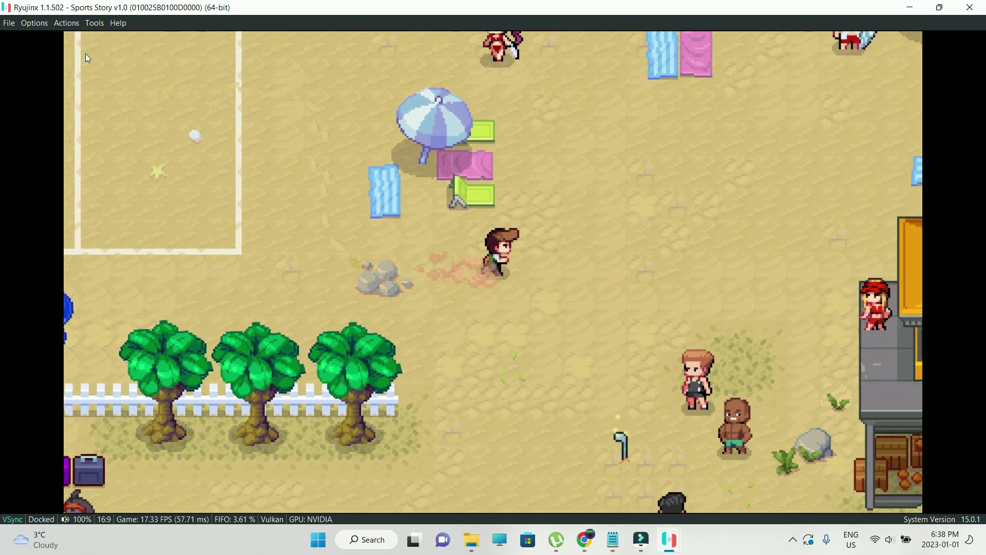
key("Up")
key("Right")
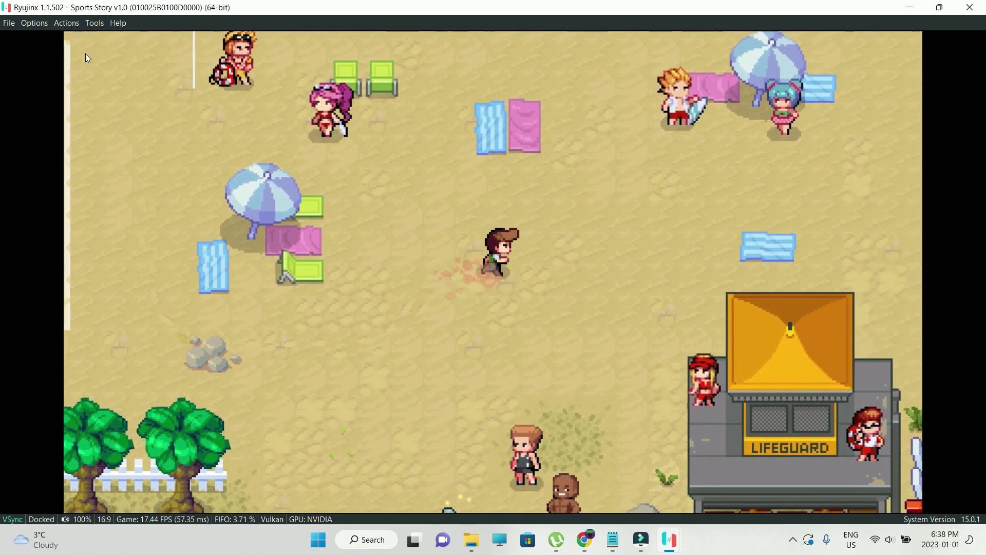
Step: Walk the character northeast past the lifeguard station to the sand just above the two blue loungers
key("Up")
key("Right")
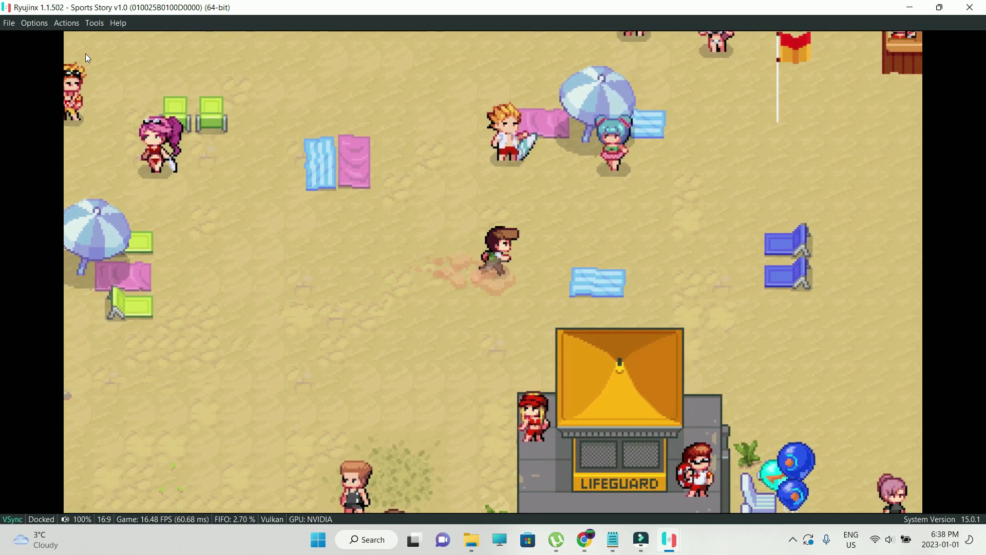
key("Right")
key("Up")
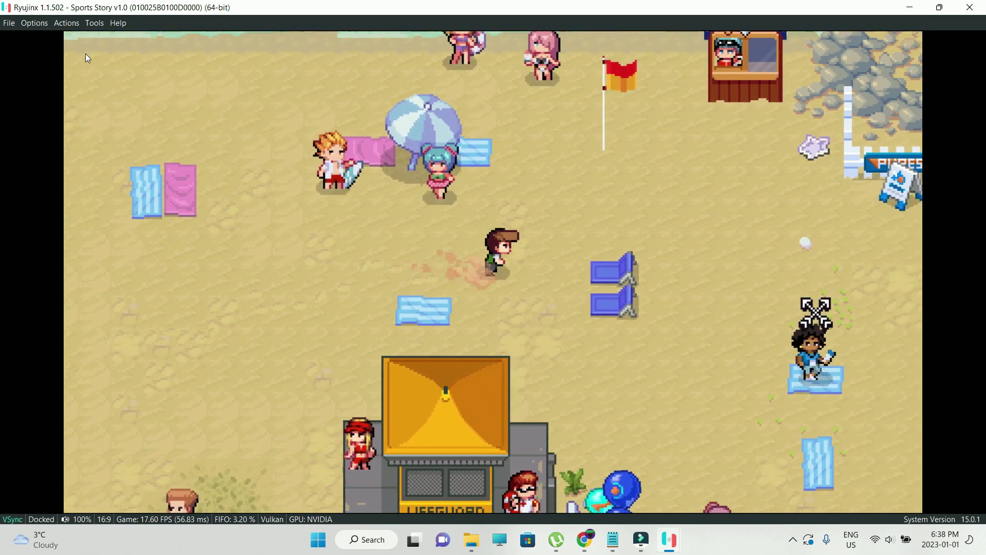
key("Right")
key("Down")
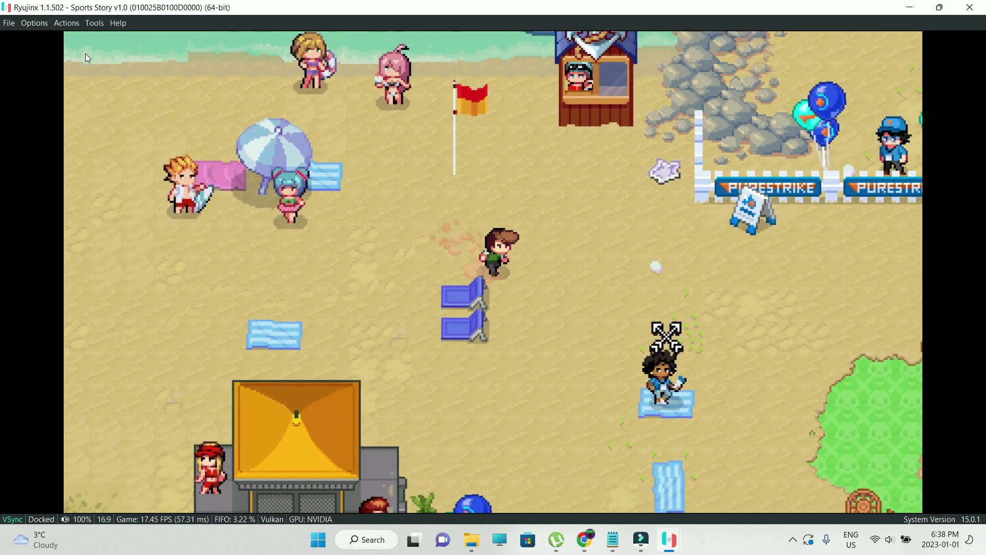
Step: Walk the character east along the Purestrike fence above the putting green and up to the gap between the white fences
key("Left")
key("Up")
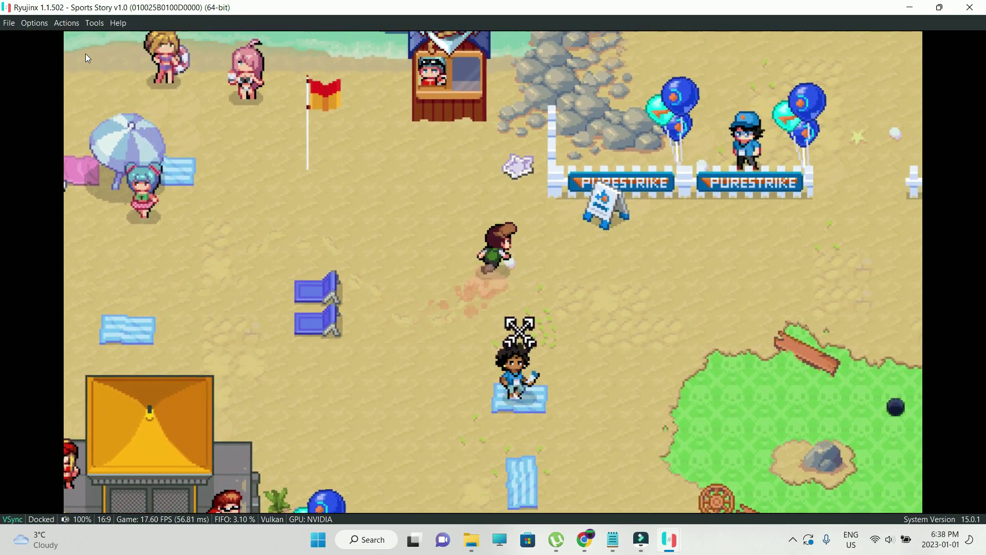
key("Down")
key("Right")
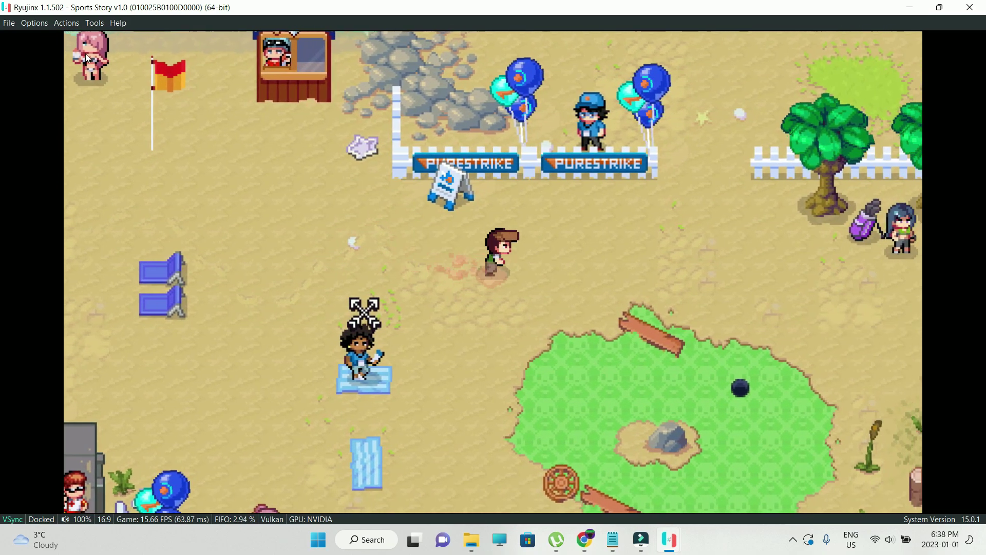
key("Right")
key("Up")
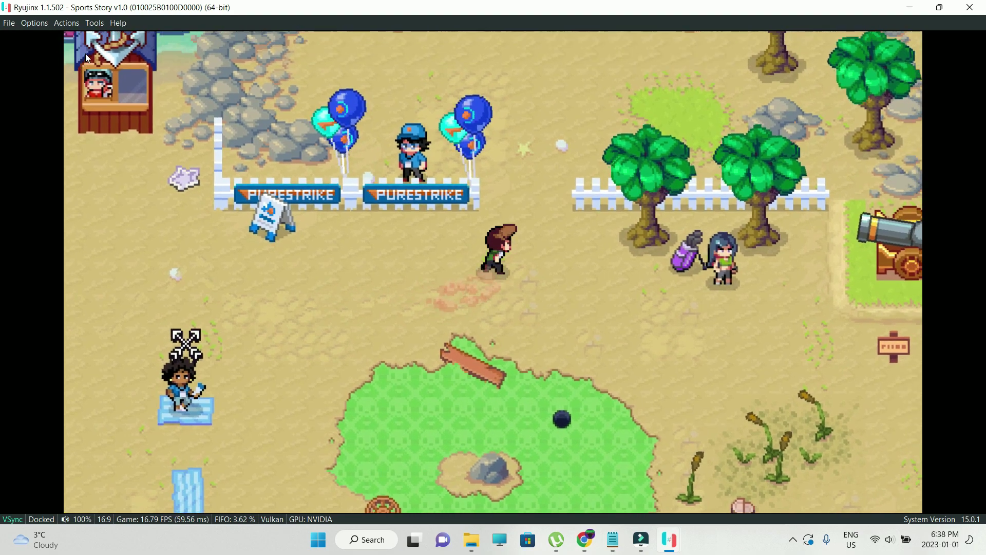
key("Up")
key("Down")
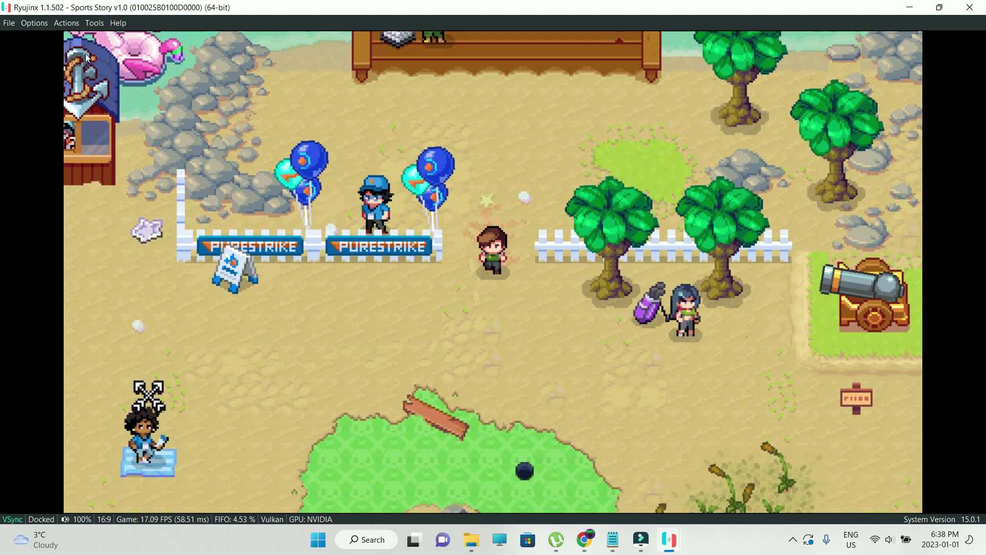
Step: Walk the character back southwest along the Purestrike fence and stop above the person sitting on the blue towel
key("Right")
key("Down")
key("Left")
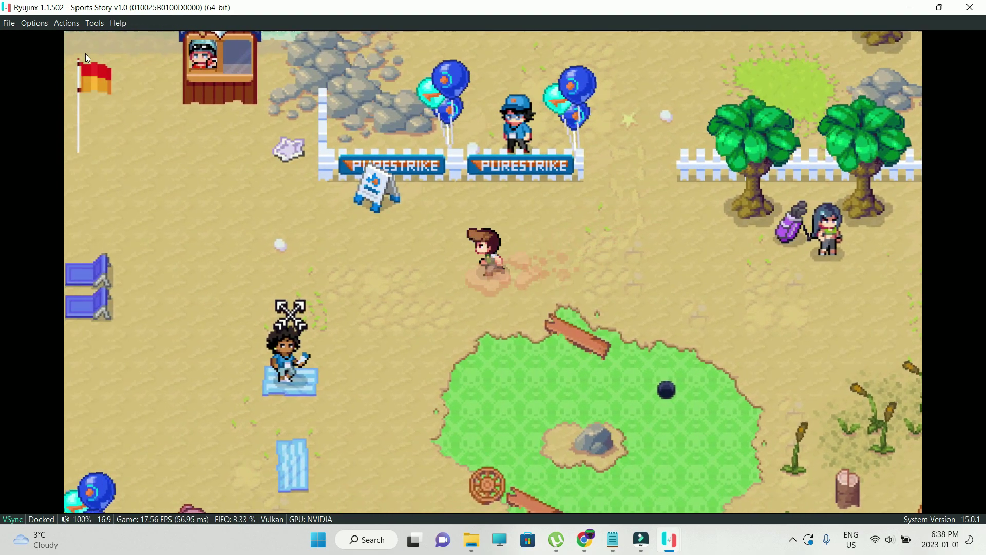
key("Left")
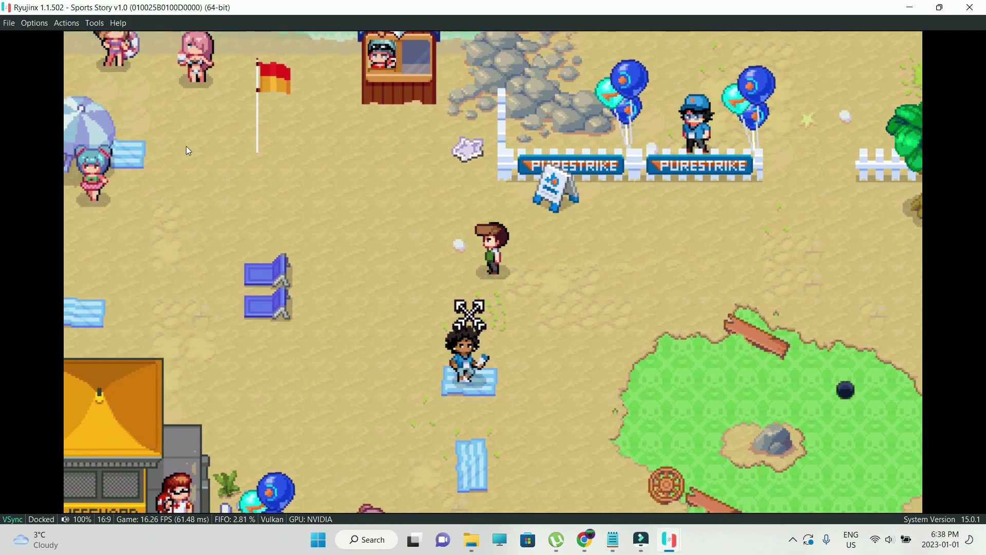
Step: Bring up the emulator's file and folder commands while the game is running
left_click(10, 25)
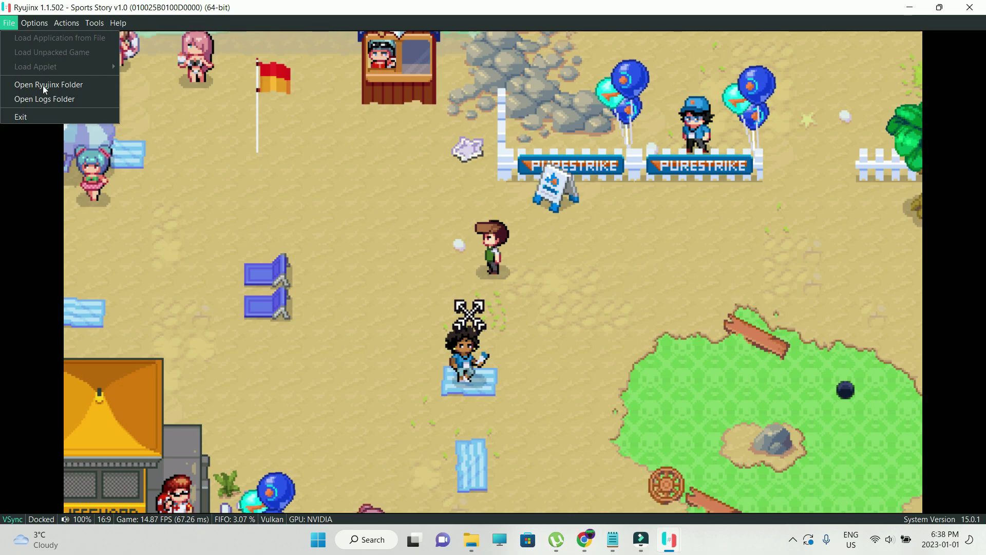